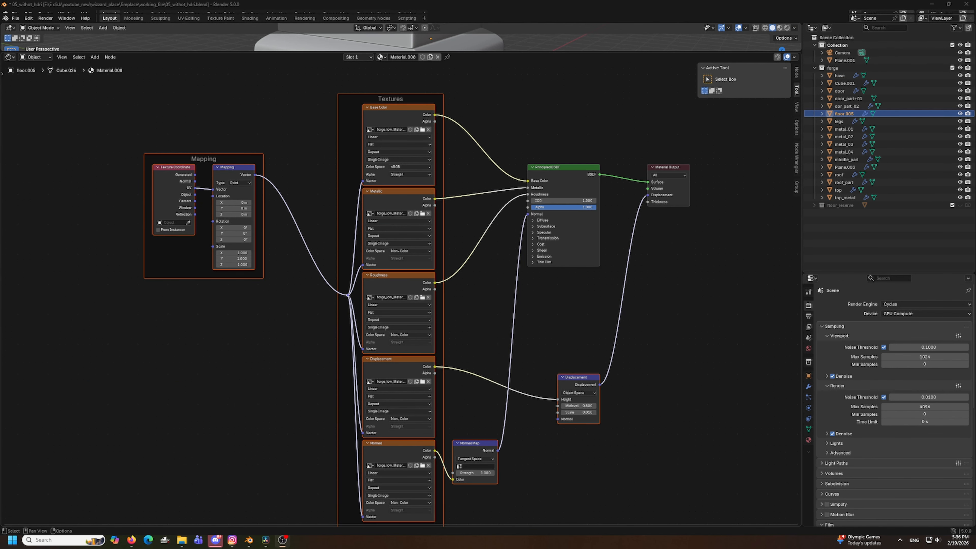
# Set the image source to UDIM Tiles on the Base Color, Metallic and Roughness texture nodes.
pyautogui.scroll(1, 402, 294)
pyautogui.moveTo(401, 182); pyautogui.dragTo(402, 293, button='middle')
pyautogui.scroll(2, 385, 233)
pyautogui.click(367, 236)
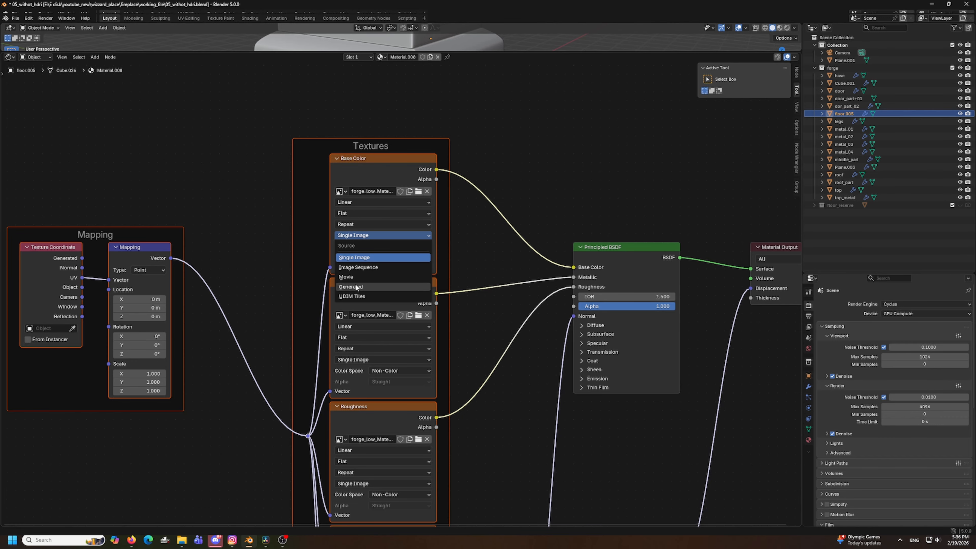
pyautogui.click(356, 295)
pyautogui.click(362, 359)
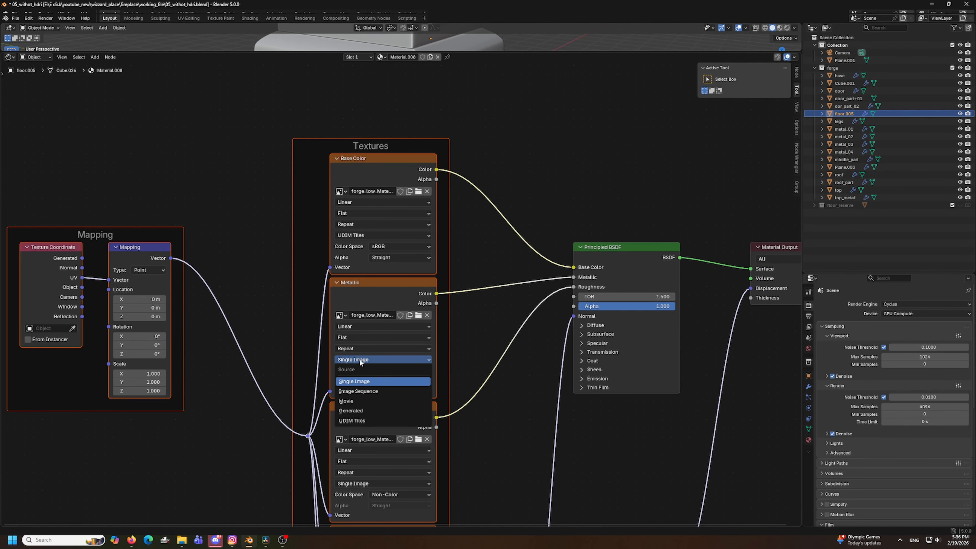
pyautogui.click(361, 418)
pyautogui.moveTo(468, 391); pyautogui.dragTo(453, 165, button='middle')
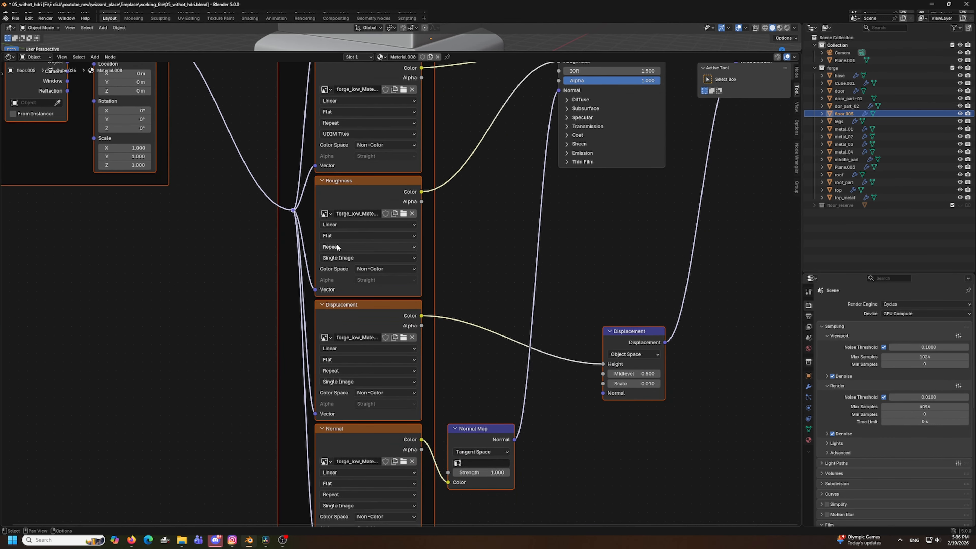
pyautogui.click(347, 258)
pyautogui.click(339, 319)
# Delete the Displacement image texture node from the floor material.
pyautogui.moveTo(378, 320); pyautogui.dragTo(412, 189, button='middle')
pyautogui.click(413, 189)
pyautogui.press('x')
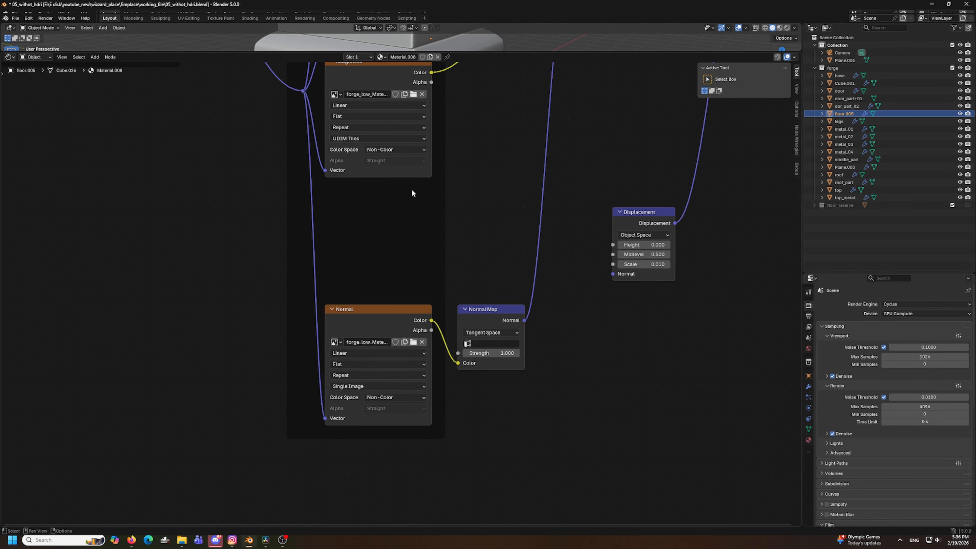
# Set the image source of the Normal texture node to UDIM Tiles.
pyautogui.click(385, 307)
pyautogui.scroll(1, 371, 380)
pyautogui.click(365, 385)
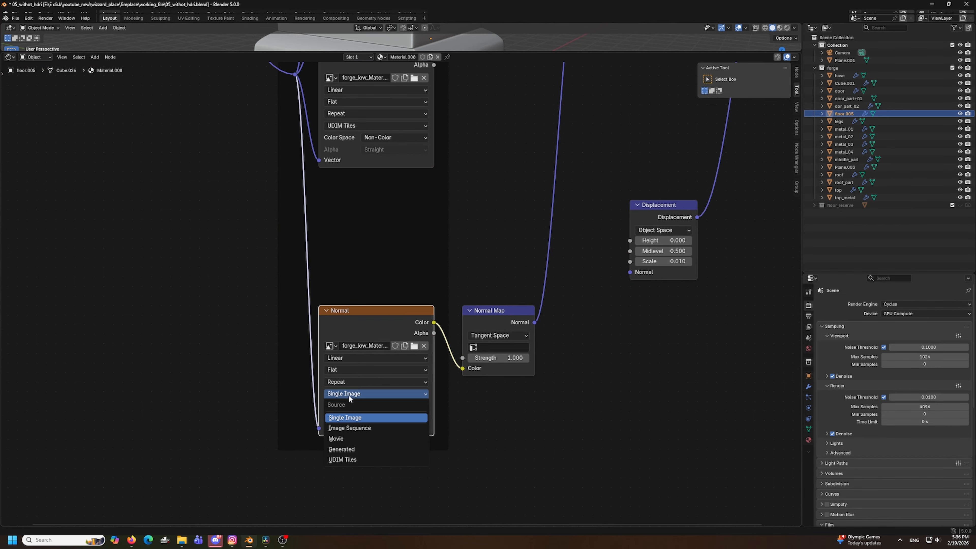
pyautogui.click(346, 461)
# Rename the floor's material as textures_forge.
pyautogui.scroll(-7, 577, 357)
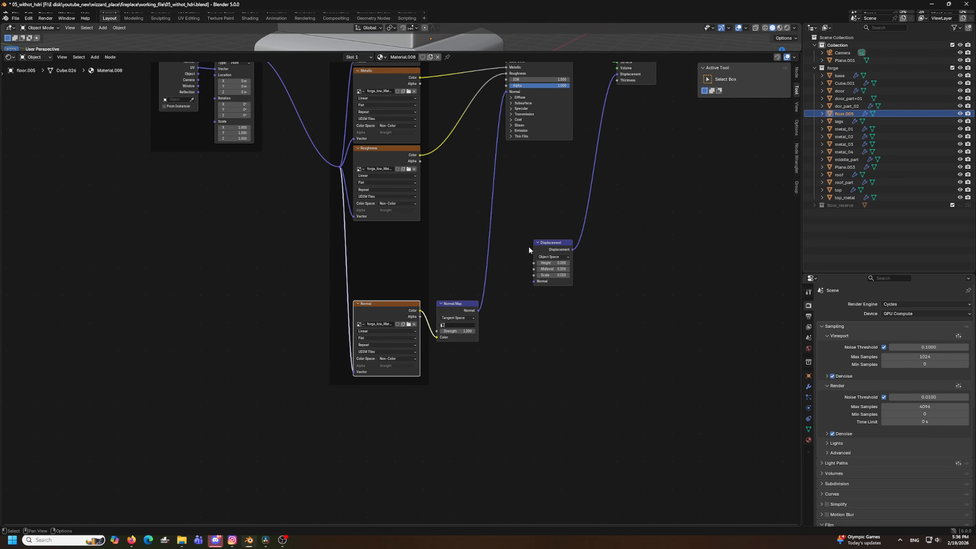
pyautogui.moveTo(508, 210); pyautogui.dragTo(475, 383, button='middle')
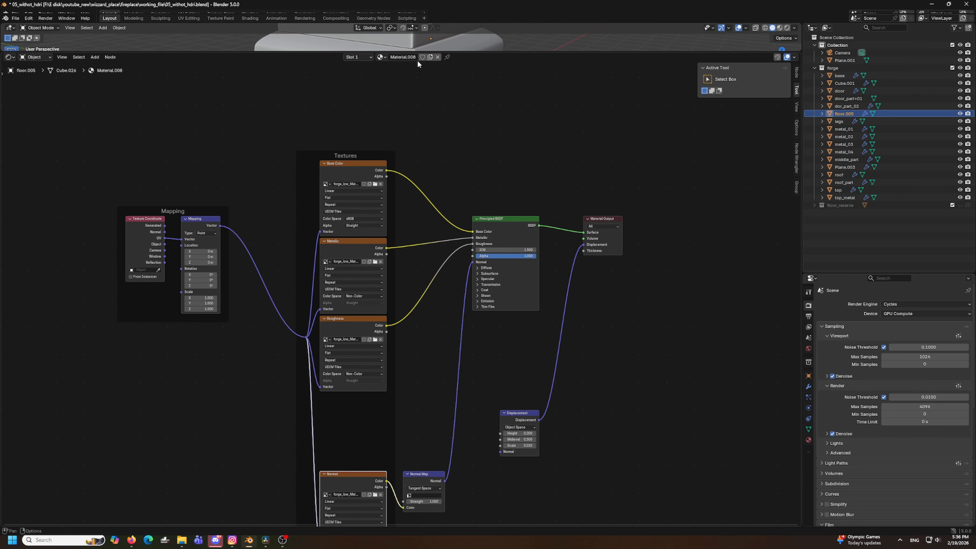
pyautogui.click(409, 57)
pyautogui.write('te')
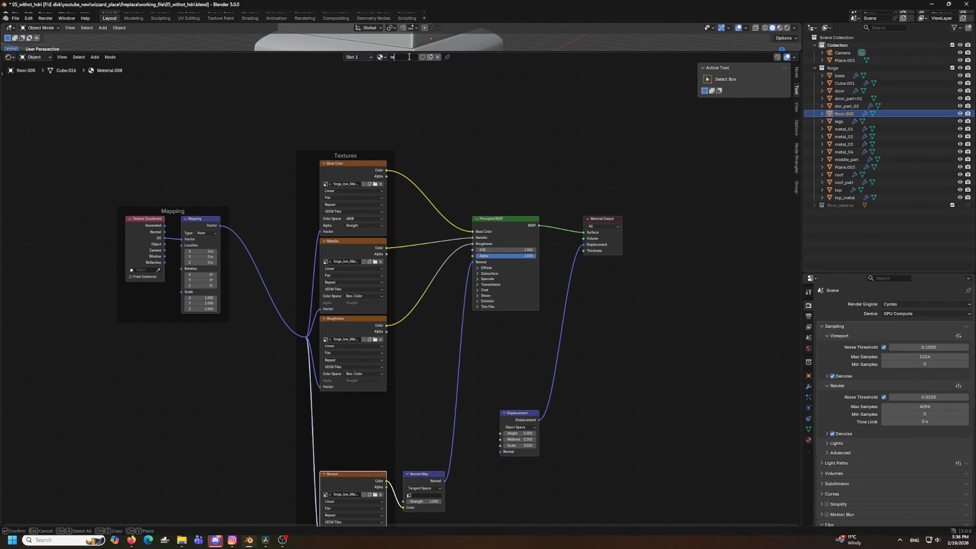
pyautogui.write('xtures_forge')
pyautogui.press('Return')
# Enlarge the 3D viewport above the node editor and show the model in Material Preview shading.
pyautogui.moveTo(615, 52); pyautogui.dragTo(615, 280)
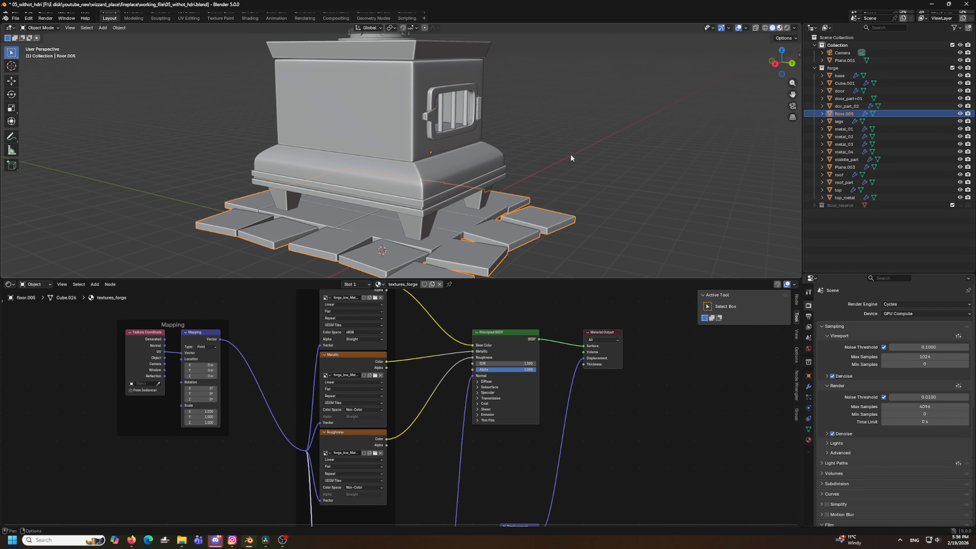
pyautogui.click(780, 28)
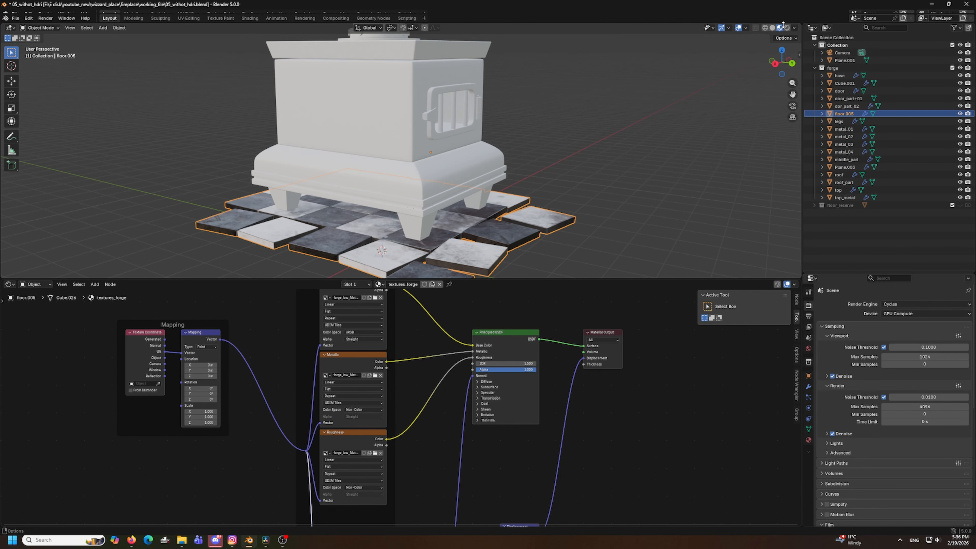
pyautogui.scroll(-2, 500, 214)
pyautogui.moveTo(499, 212)
pyautogui.mouseDown(button='middle')
pyautogui.moveTo(474, 218)
pyautogui.moveTo(496, 215)
pyautogui.mouseUp(button='middle')
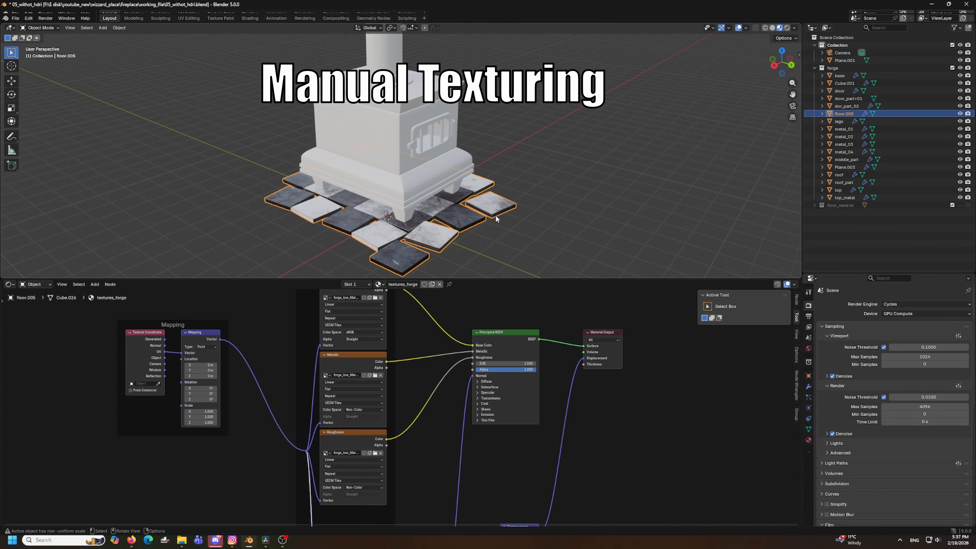
# Assign the existing textures_forge material to the stove's legs.
pyautogui.scroll(5, 496, 216)
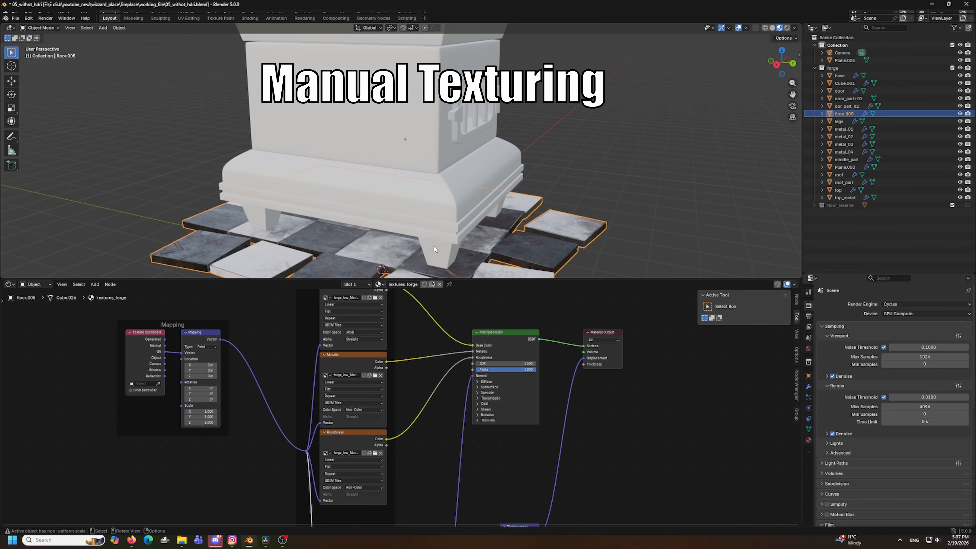
pyautogui.click(433, 248)
pyautogui.click(384, 284)
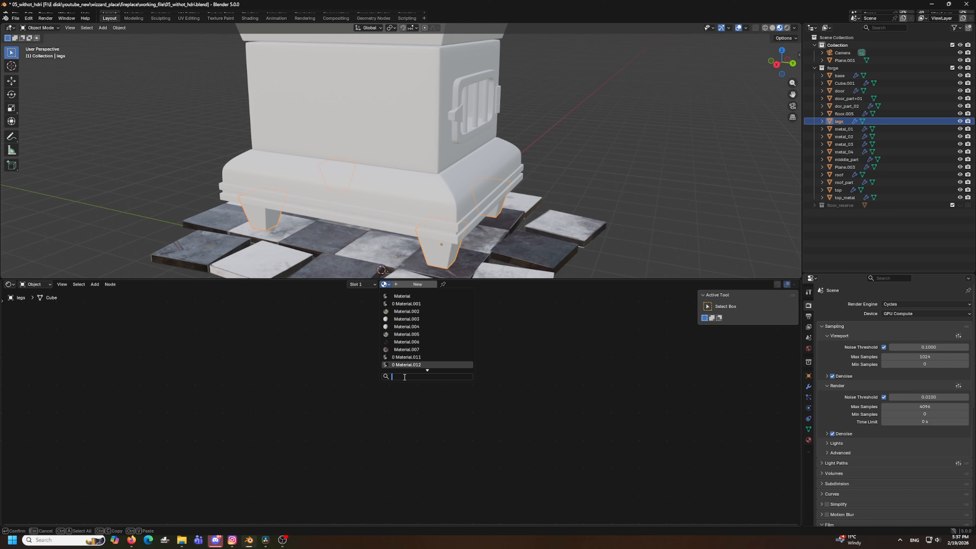
pyautogui.write('textu')
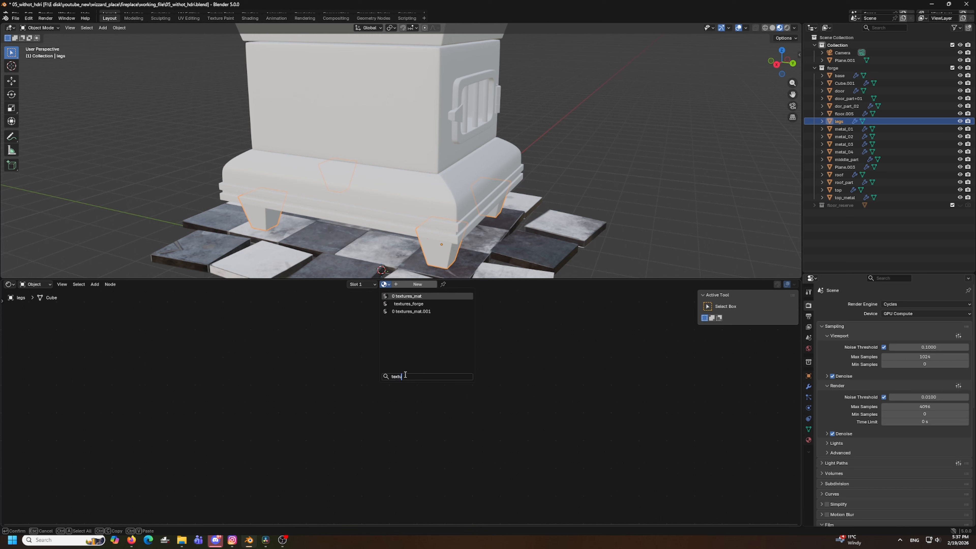
pyautogui.click(408, 304)
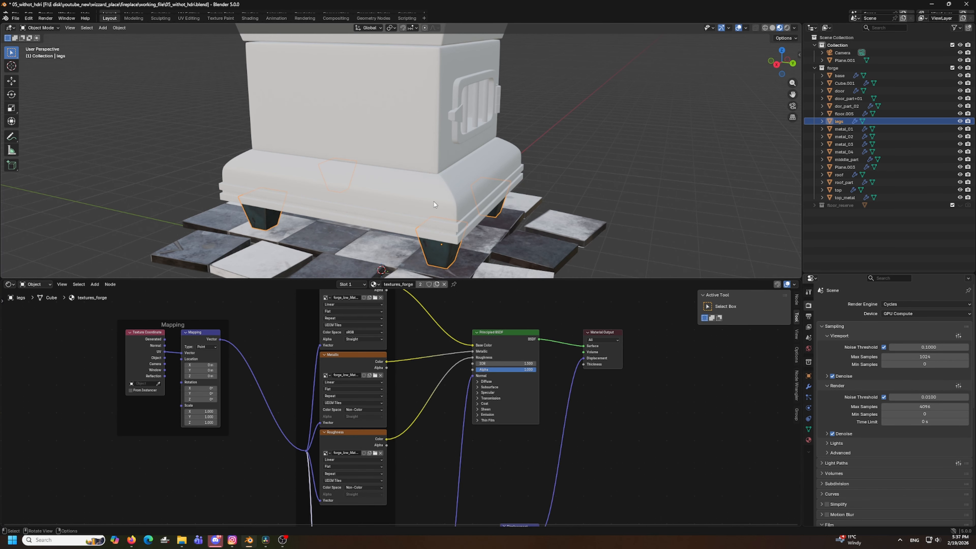
# Assign the existing textures_forge material to the stove's rounded lower base and its main body.
pyautogui.click(433, 202)
pyautogui.click(385, 284)
pyautogui.write('text')
pyautogui.click(408, 304)
pyautogui.click(384, 120)
pyautogui.click(385, 284)
pyautogui.write('t')
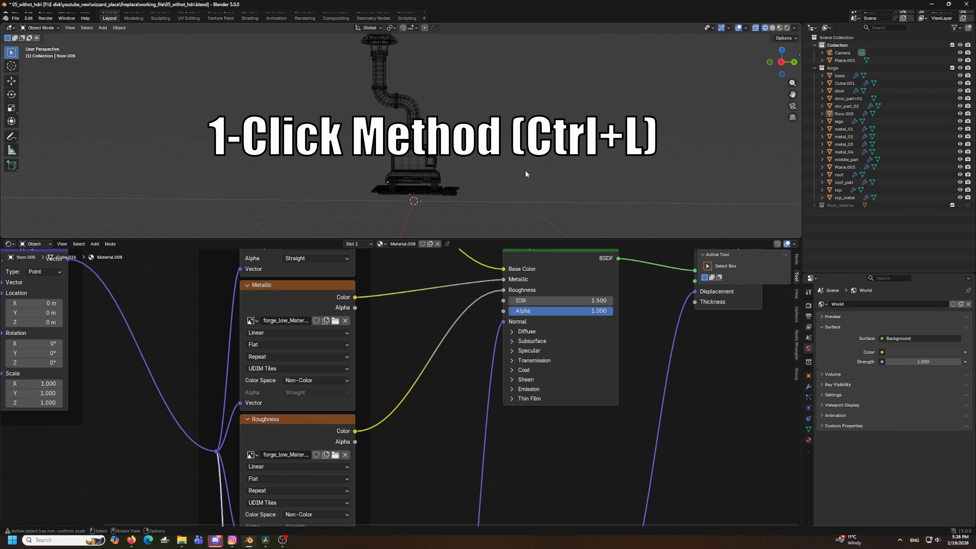
# Select all forge parts with the floor tiles as the active object, and link the floor's material to them.
pyautogui.keyDown('shift'); pyautogui.moveTo(452, 111); pyautogui.dragTo(451, 156, button='middle'); pyautogui.keyUp('shift')
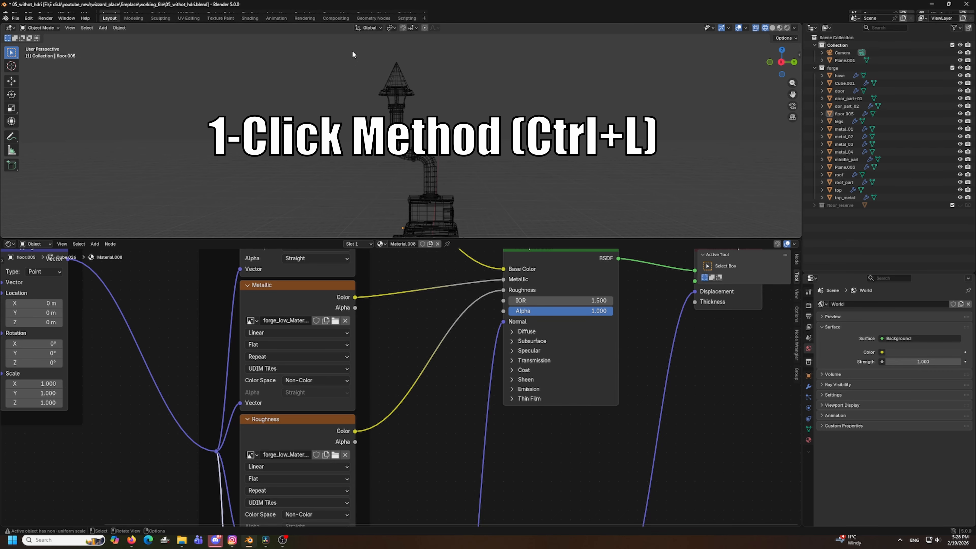
pyautogui.moveTo(353, 50); pyautogui.dragTo(511, 218)
pyautogui.scroll(3, 513, 206)
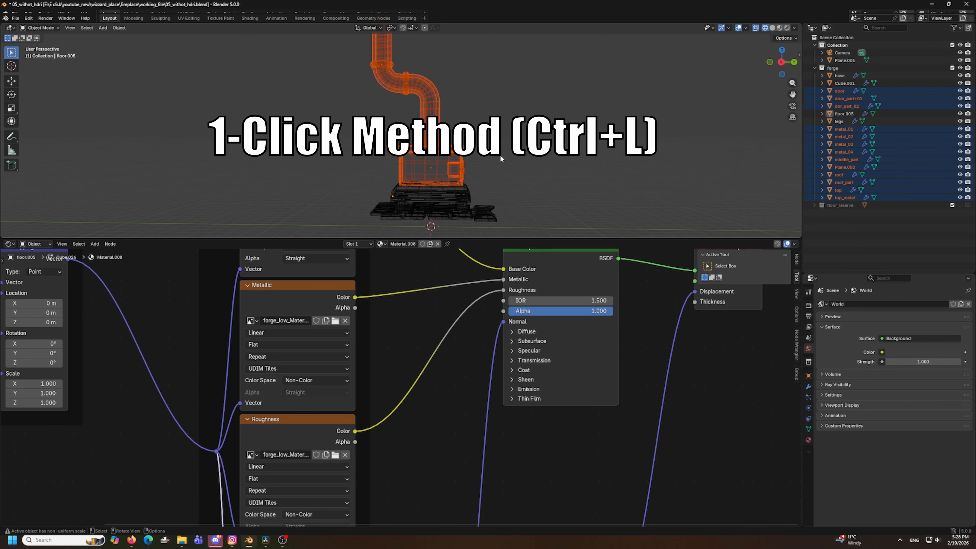
pyautogui.keyDown('shift'); pyautogui.click(487, 207); pyautogui.keyUp('shift')
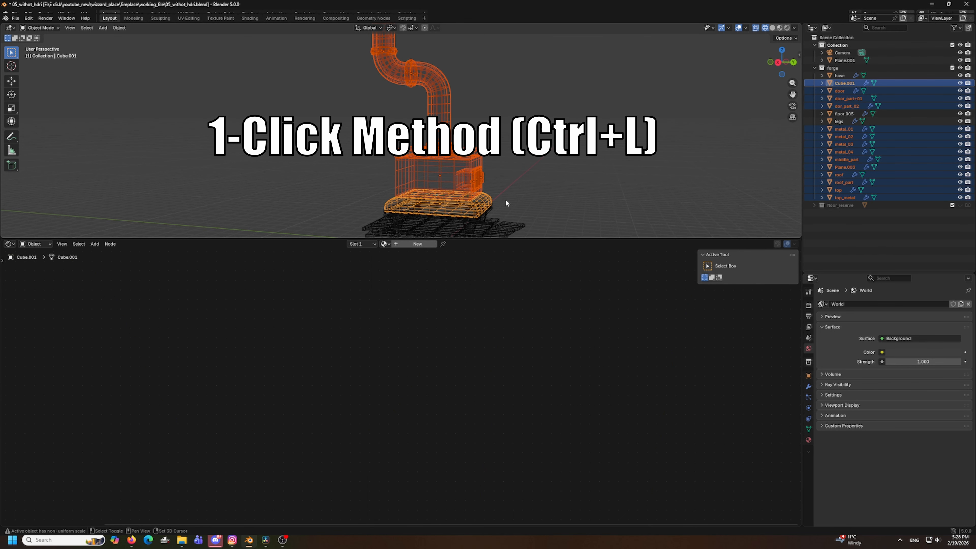
pyautogui.keyDown('shift'); pyautogui.moveTo(508, 202); pyautogui.dragTo(496, 166, button='middle'); pyautogui.keyUp('shift')
pyautogui.scroll(3, 496, 166)
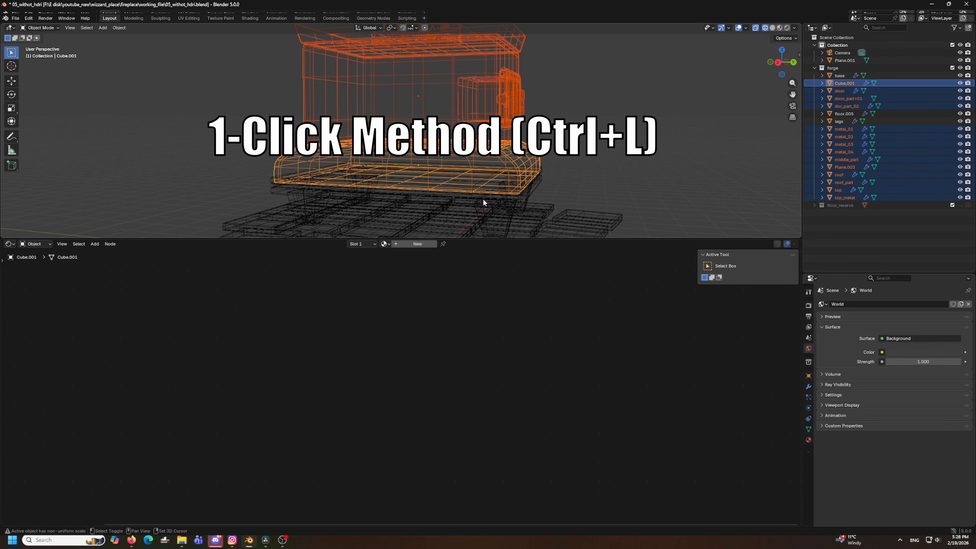
pyautogui.keyDown('shift'); pyautogui.click(479, 205); pyautogui.keyUp('shift')
pyautogui.keyDown('shift'); pyautogui.click(496, 222); pyautogui.keyUp('shift')
pyautogui.keyDown('shift'); pyautogui.click(577, 223); pyautogui.keyUp('shift')
pyautogui.hotkey('ctrl', 'l')
pyautogui.click(576, 193)
# Show the forge in Rendered shading, deselect all objects, and enlarge the 3D viewport to fit the whole model.
pyautogui.click(787, 28)
pyautogui.scroll(-3, 611, 164)
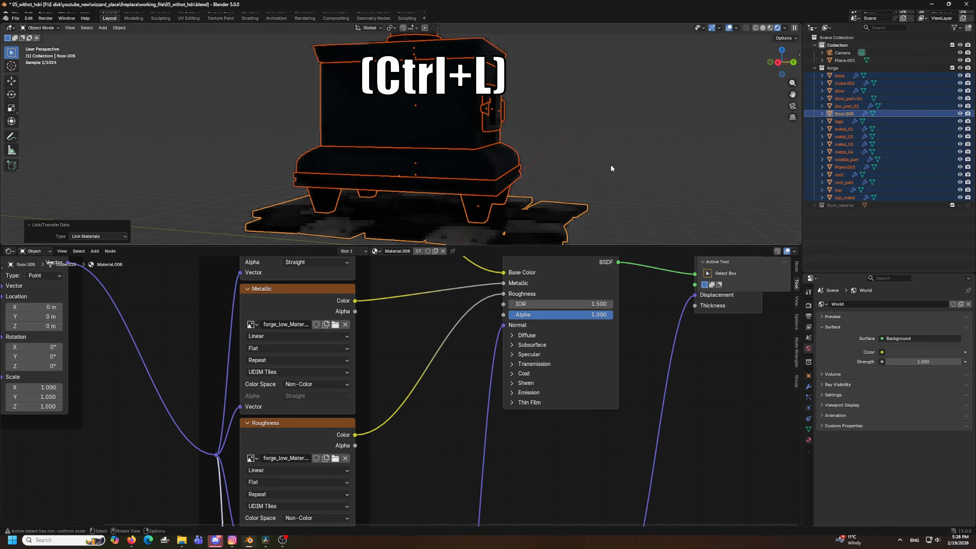
pyautogui.moveTo(605, 169); pyautogui.dragTo(567, 191, button='middle')
pyautogui.click(568, 172)
pyautogui.scroll(-3, 571, 171)
pyautogui.moveTo(549, 245); pyautogui.dragTo(549, 444)
# Set the render engine to Cycles with GPU Compute as the device.
pyautogui.click(809, 305)
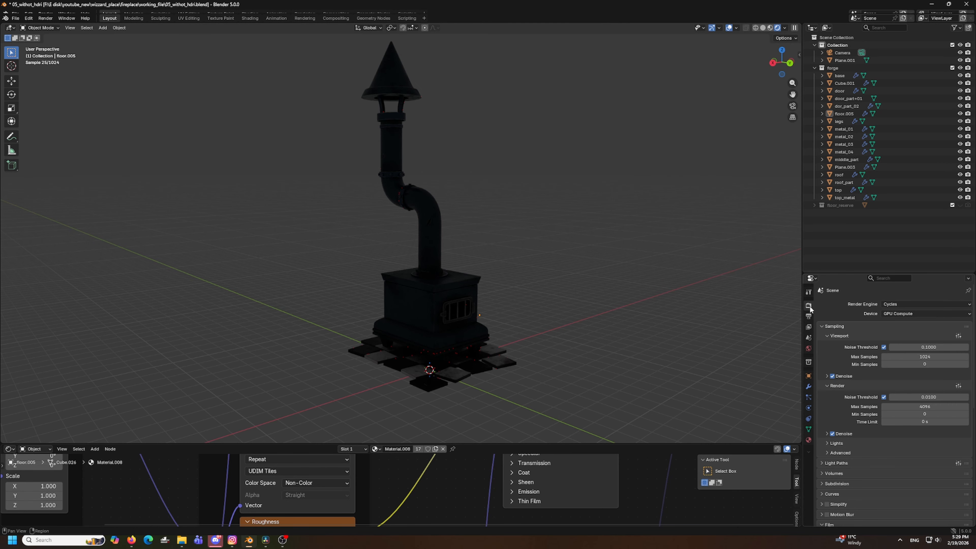
pyautogui.click(897, 304)
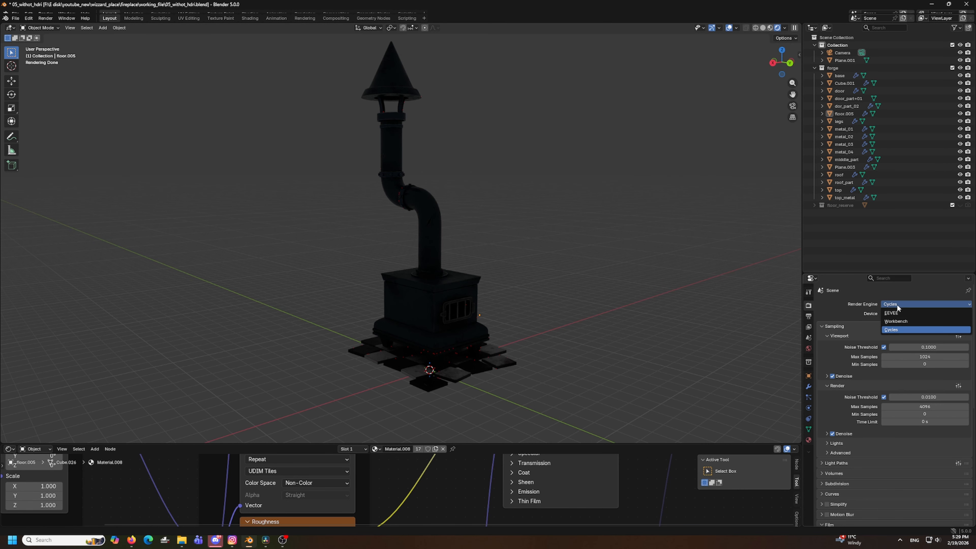
pyautogui.click(898, 330)
pyautogui.click(905, 315)
pyautogui.click(903, 330)
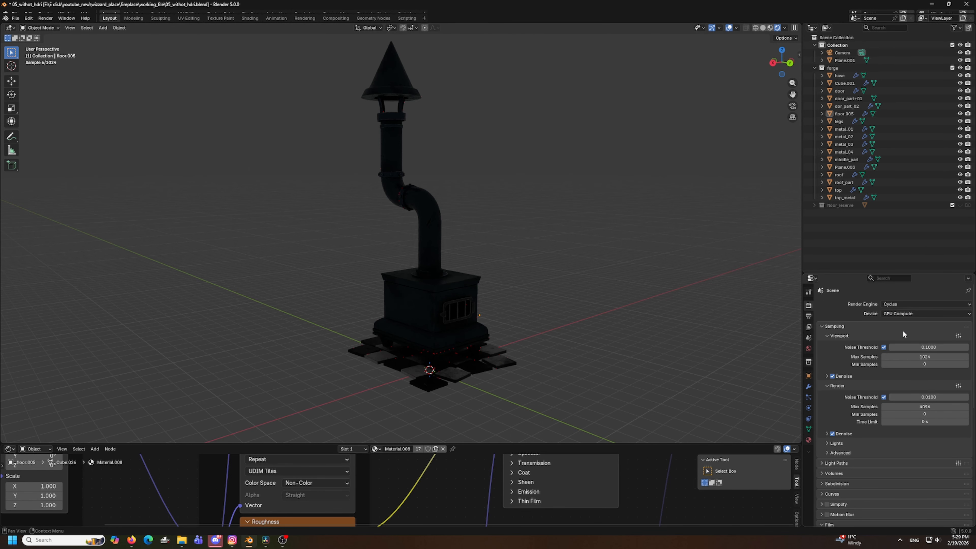
# Switch the large viewport to Material Preview shading and inspect the linked textures on the forge.
pyautogui.click(771, 27)
pyautogui.moveTo(540, 292)
pyautogui.mouseDown(button='middle')
pyautogui.moveTo(444, 300)
pyautogui.moveTo(554, 296)
pyautogui.moveTo(538, 284)
pyautogui.moveTo(527, 292)
pyautogui.moveTo(538, 289)
pyautogui.mouseUp(button='middle')
pyautogui.scroll(1, 527, 291)
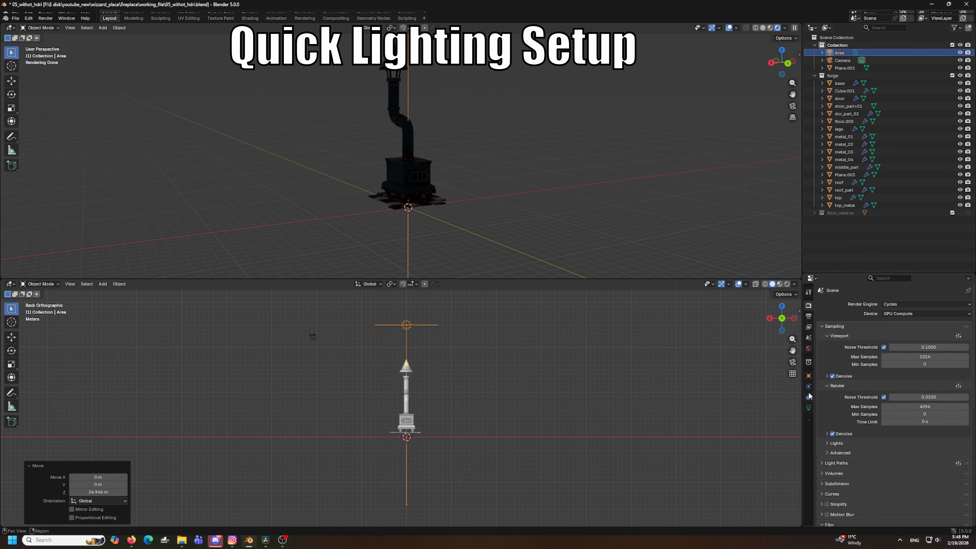
# Try a power of 1000 on the overhead area light and settle on 1500.
pyautogui.click(809, 408)
pyautogui.click(915, 369)
pyautogui.write('1000')
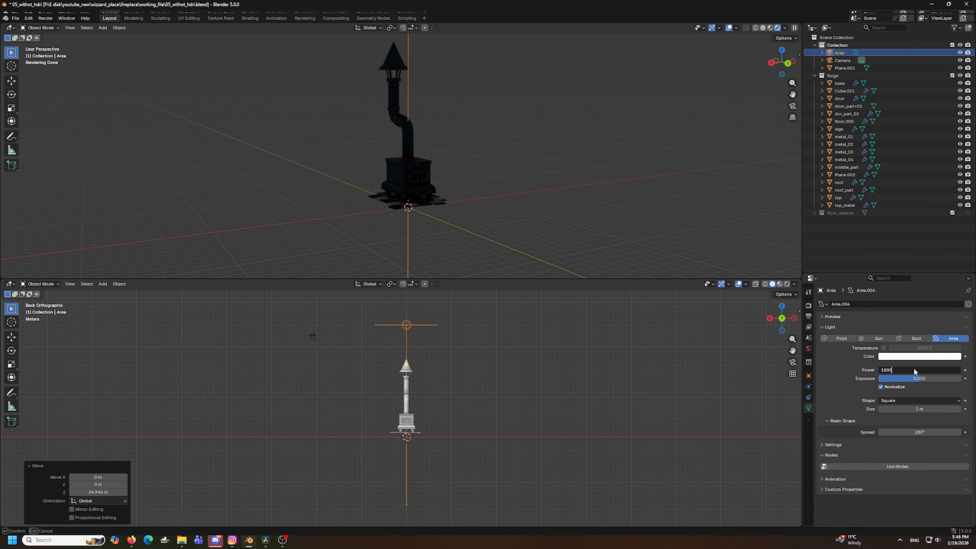
pyautogui.press('Return')
pyautogui.click(915, 370)
pyautogui.write('1500')
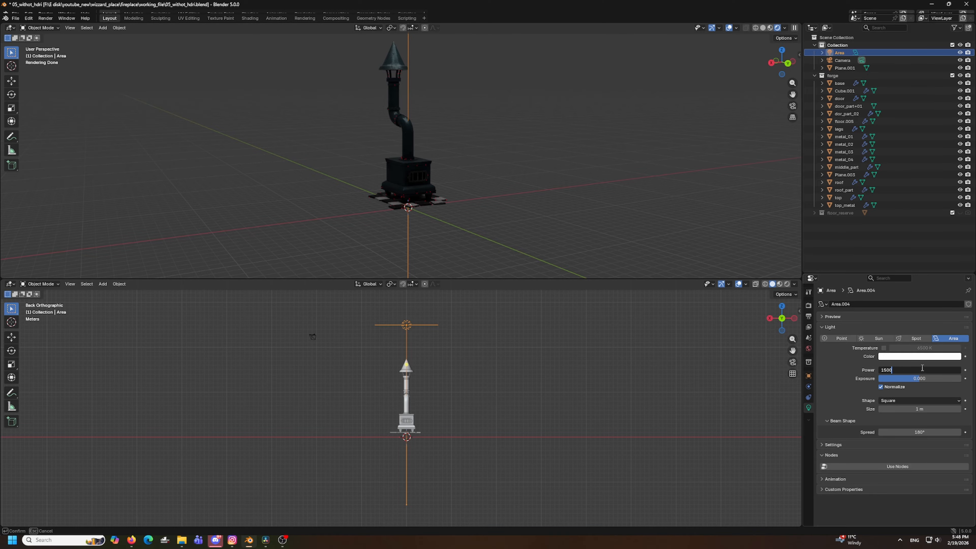
pyautogui.press('Return')
# In the right view, duplicate the overhead area light and move the copy about 15 m along negative Y.
pyautogui.press('KP_3')
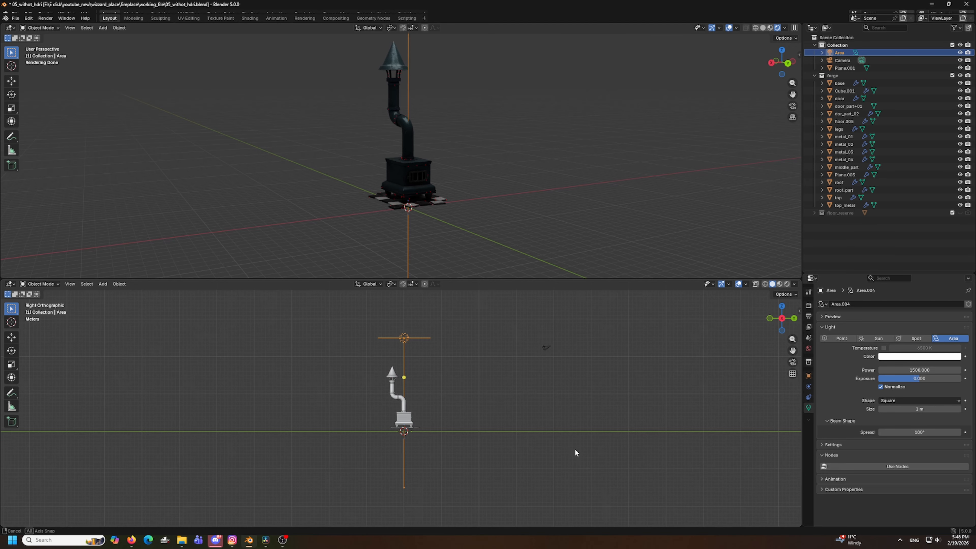
pyautogui.hotkey('shift', 'd')
pyautogui.press('x')
pyautogui.press('y')
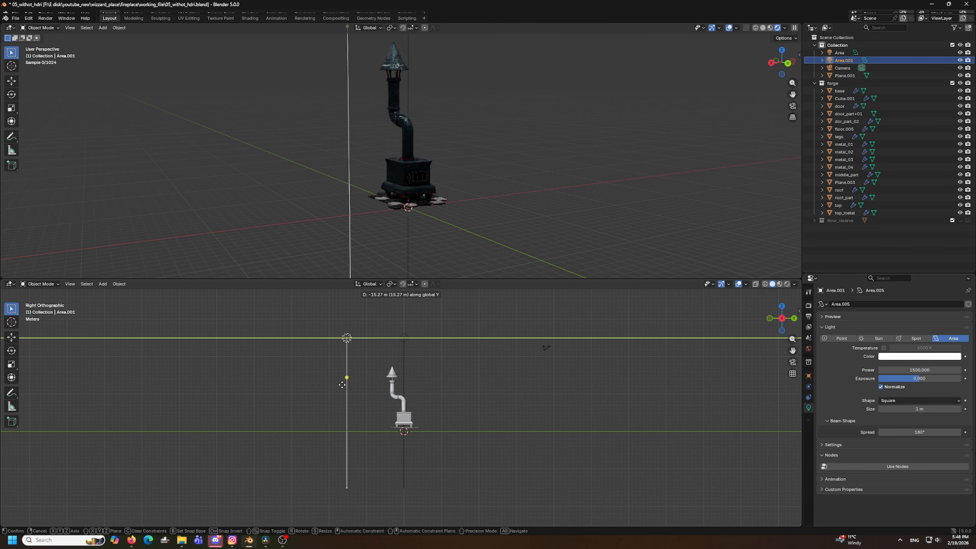
pyautogui.click(341, 382)
# Rotate the duplicated area light to face the forge and adjust its position.
pyautogui.press('r')
pyautogui.click(464, 496)
pyautogui.press('g')
# In the back view, add a new area light, scale it up, rotate it 80.5°, and place it beside the forge.
pyautogui.press('ctrl+KP_1')
pyautogui.hotkey('shift', 'a')
pyautogui.press('s')
pyautogui.press('r')
pyautogui.click(368, 407)
pyautogui.press('g')
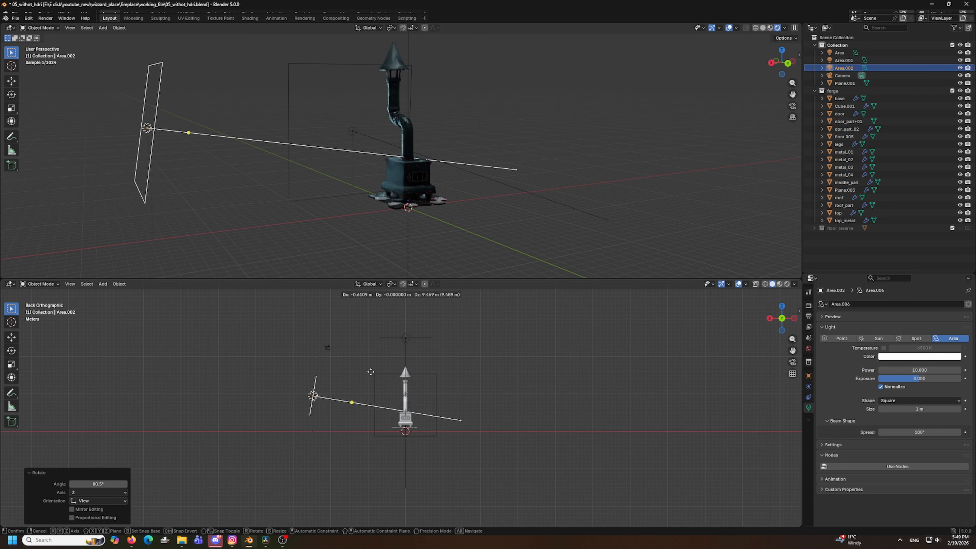
pyautogui.click(375, 385)
# Try a power of 1000 on the new side light, check its color, and settle on a power of 2500.
pyautogui.click(921, 369)
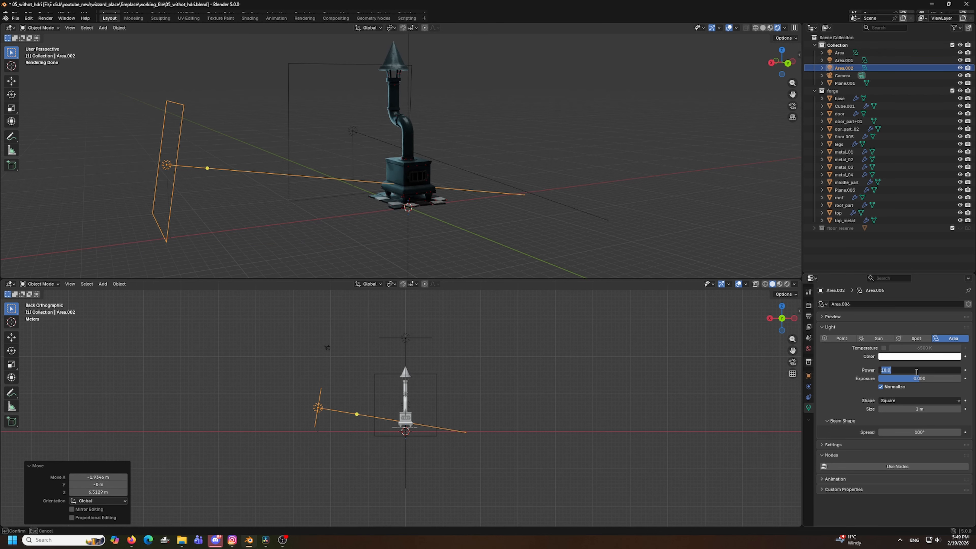
pyautogui.write('1000')
pyautogui.press('Return')
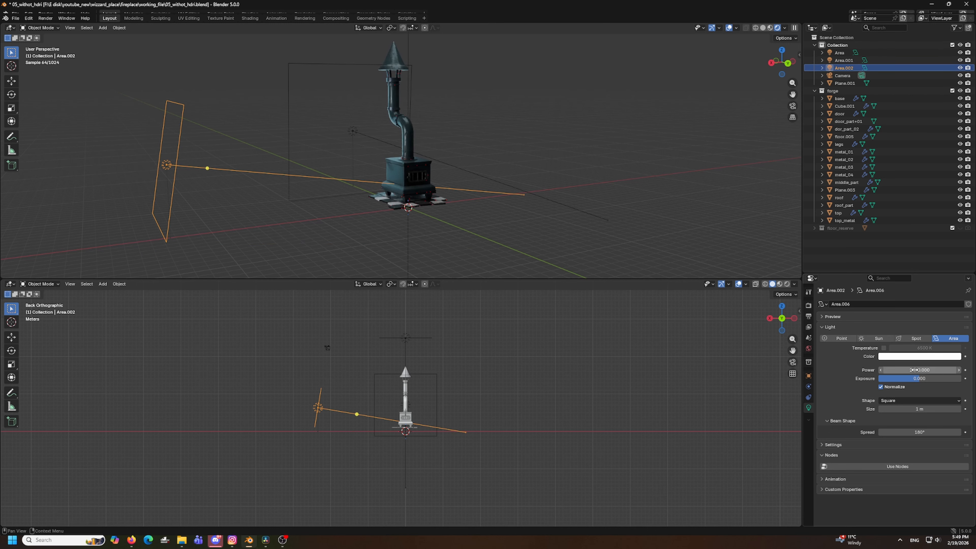
pyautogui.click(920, 356)
pyautogui.click(911, 273)
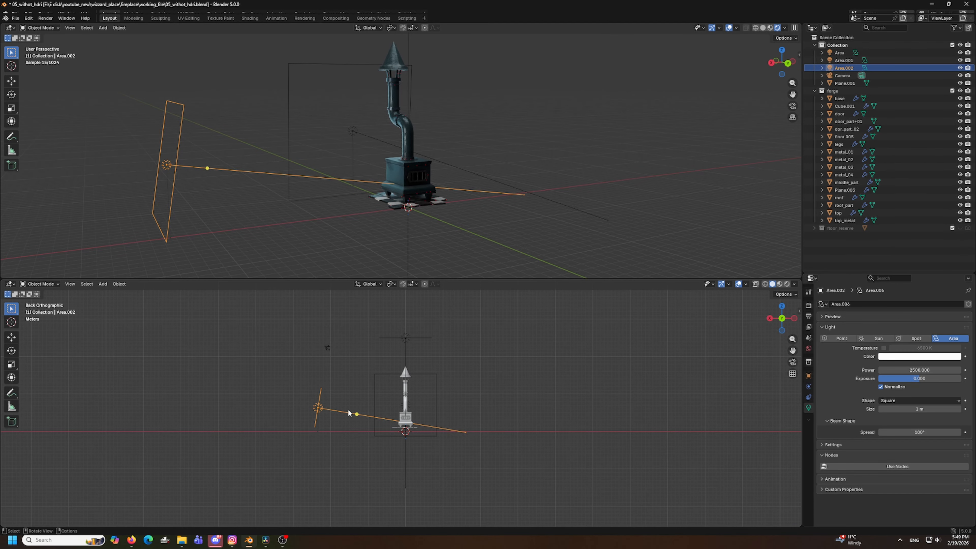
# Duplicate the side area light to the opposite side of the forge and rotate the copy 180° about Z.
pyautogui.hotkey('shift', 'd')
pyautogui.click(528, 407)
pyautogui.press('r')
pyautogui.press('z')
pyautogui.press('1')
pyautogui.press('8')
pyautogui.press('0')
pyautogui.press('Return')
# In the top view, rotate the new side light about -53° and move it about 10 m in X and 19 m in Y.
pyautogui.keyDown('alt'); pyautogui.moveTo(528, 407); pyautogui.dragTo(528, 447, button='middle'); pyautogui.keyUp('alt')
pyautogui.hotkey('shift', 'z')
pyautogui.scroll(-2, 528, 423)
pyautogui.press('r')
pyautogui.click(477, 460)
pyautogui.press('g')
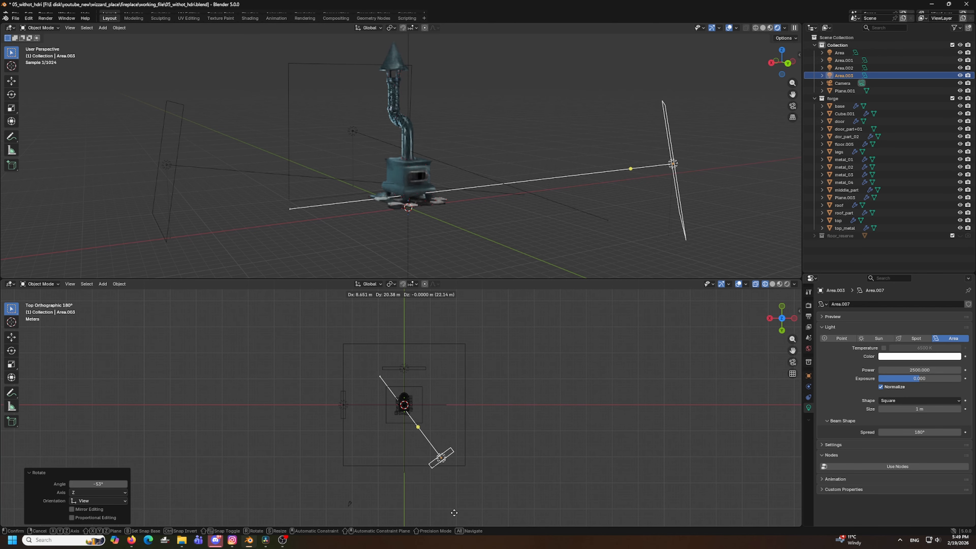
pyautogui.click(450, 510)
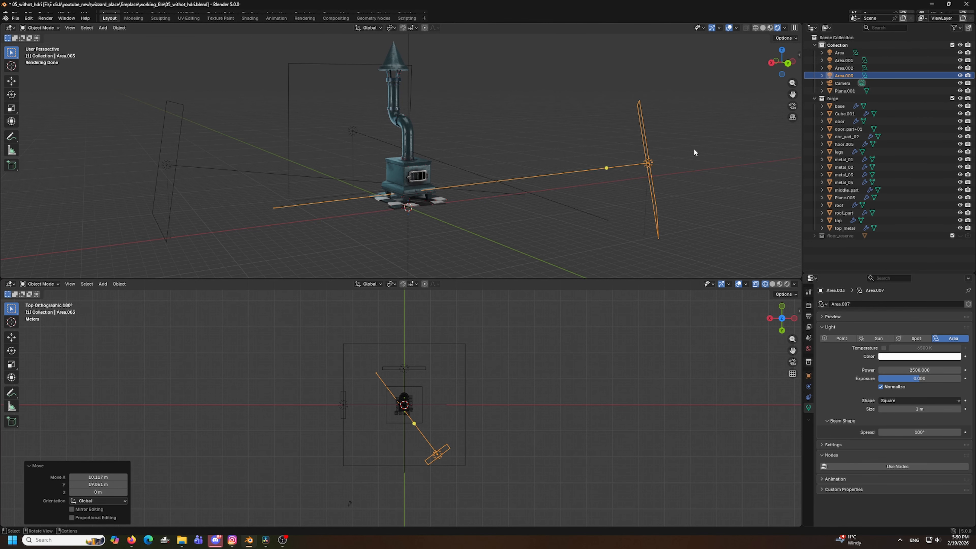
# Enlarge the rendered upper viewport and examine the forge under the new area lights.
pyautogui.scroll(1, 479, 177)
pyautogui.moveTo(508, 280); pyautogui.dragTo(508, 383)
pyautogui.scroll(2, 501, 308)
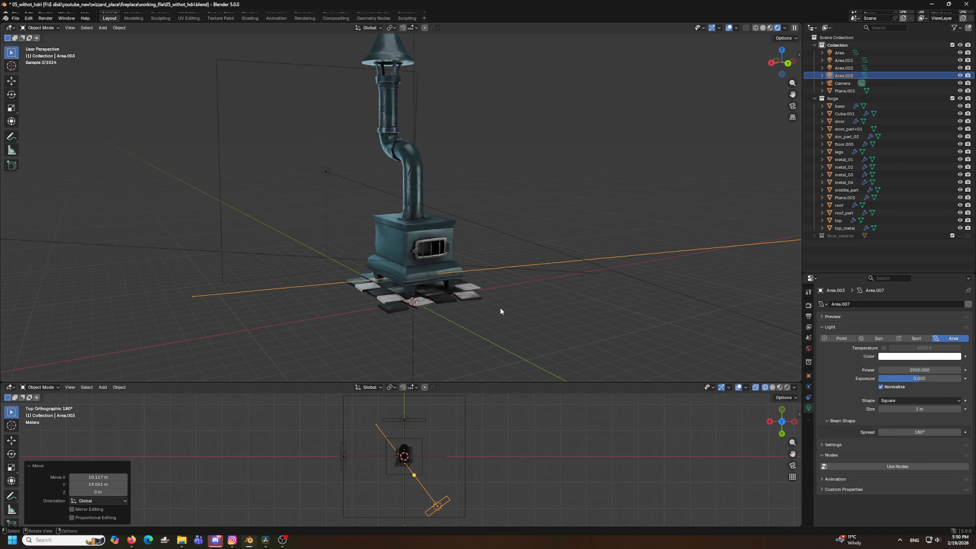
pyautogui.moveTo(498, 303); pyautogui.dragTo(508, 303, button='middle')
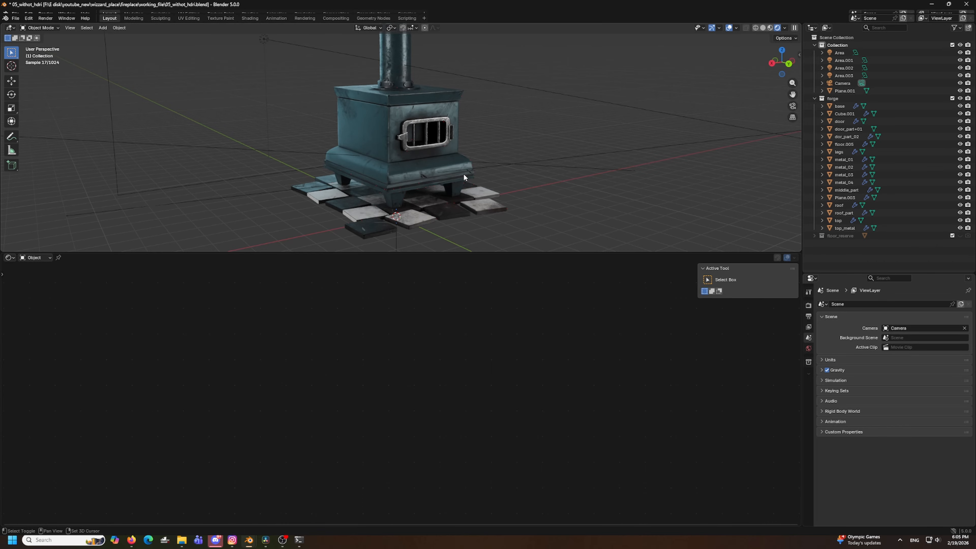
# Add a mesh plane at the world origin and rotate it -90° about the X axis.
pyautogui.hotkey('shift', 'a')
pyautogui.moveTo(457, 185)
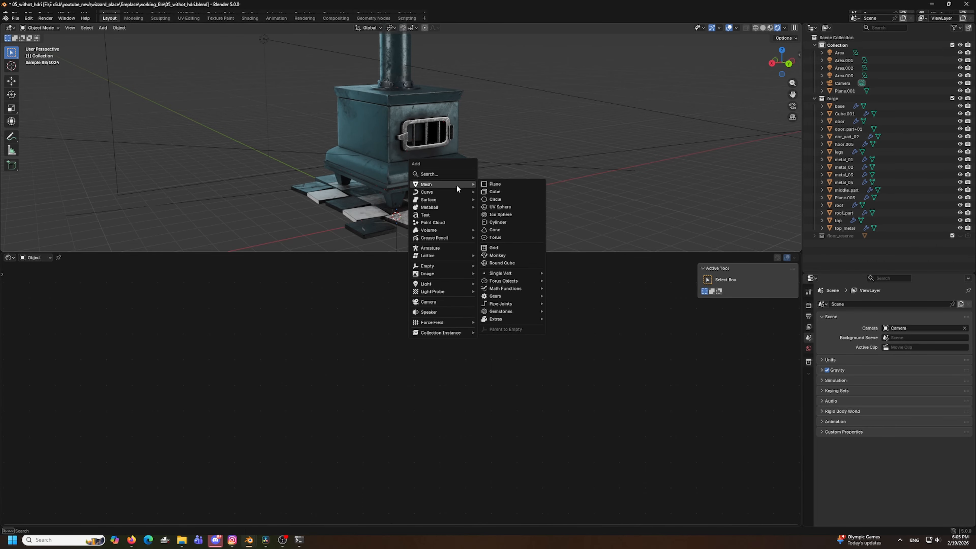
pyautogui.click(503, 183)
pyautogui.press('r')
pyautogui.press('x')
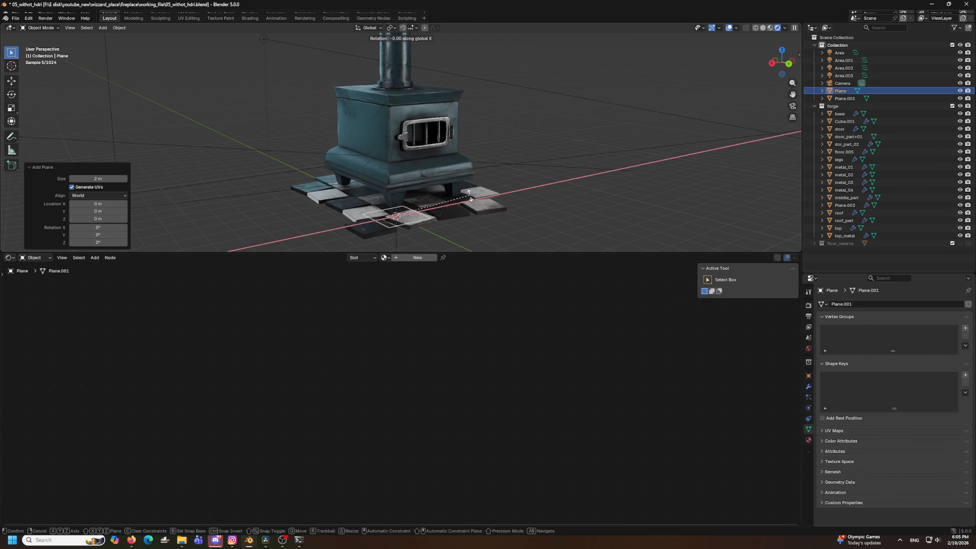
pyautogui.press('9')
pyautogui.press('0')
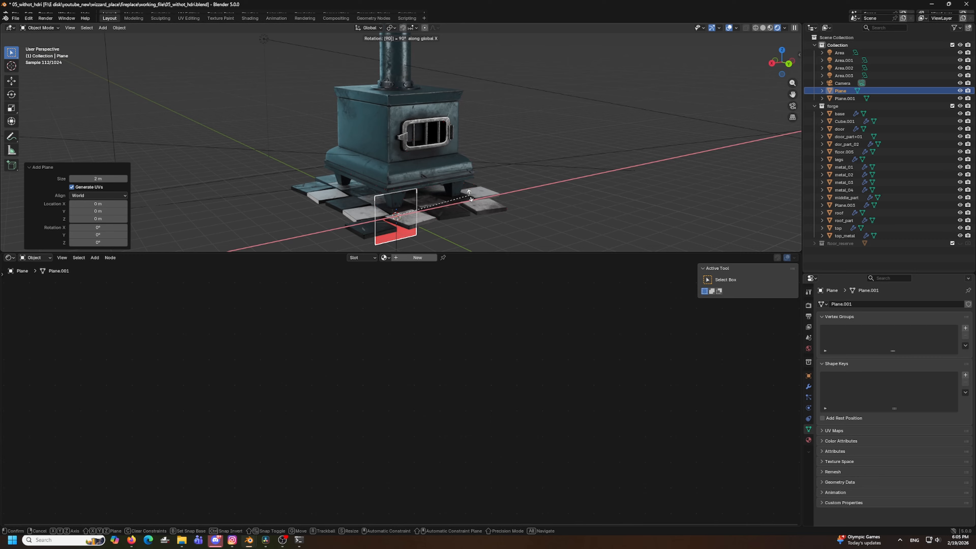
pyautogui.press('BackSpace')
pyautogui.press('BackSpace')
pyautogui.press('x')
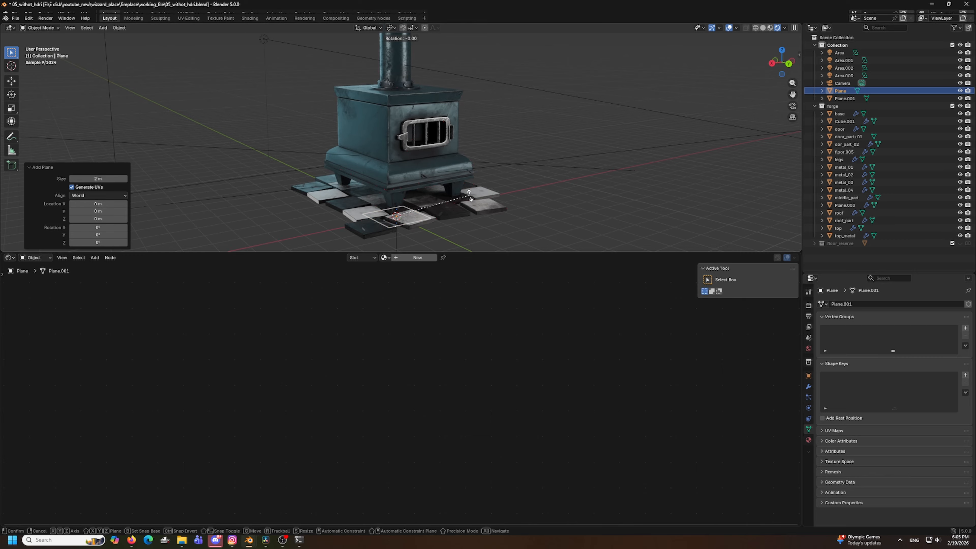
pyautogui.write('x-90')
pyautogui.press('Return')
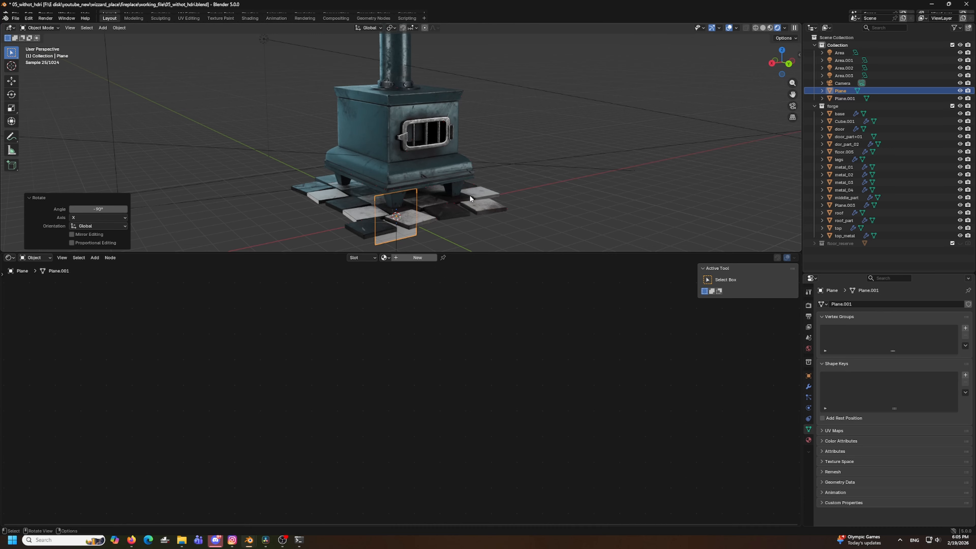
# Move the new plane about 4.8 m along Y and raise it about 3.5 m in Z, in front of the stove.
pyautogui.press('g')
pyautogui.press('y')
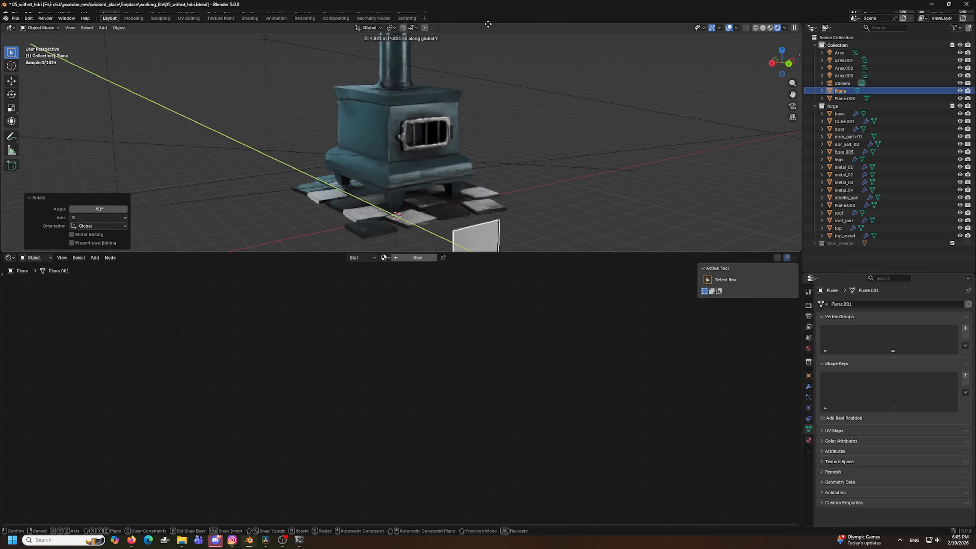
pyautogui.click(487, 248)
pyautogui.press('g')
pyautogui.press('z')
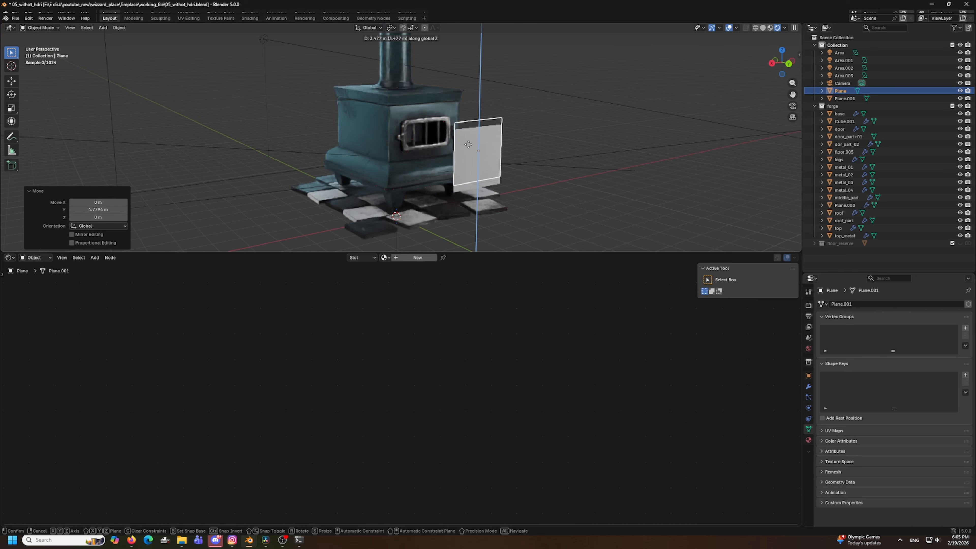
pyautogui.click(471, 150)
# Create a new material for the plane and add an Image Texture node with the fiery-inferno blazing-fire PNG.
pyautogui.click(425, 257)
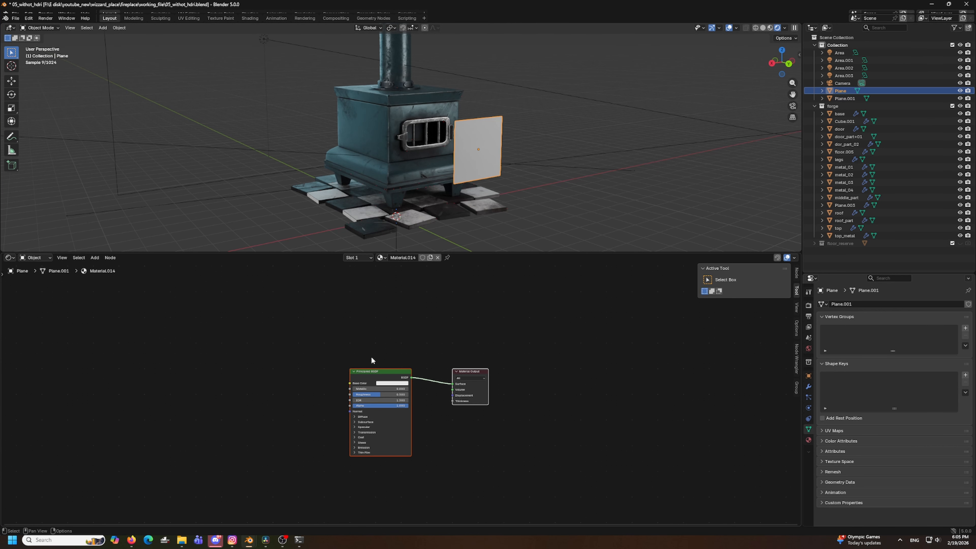
pyautogui.click(371, 372)
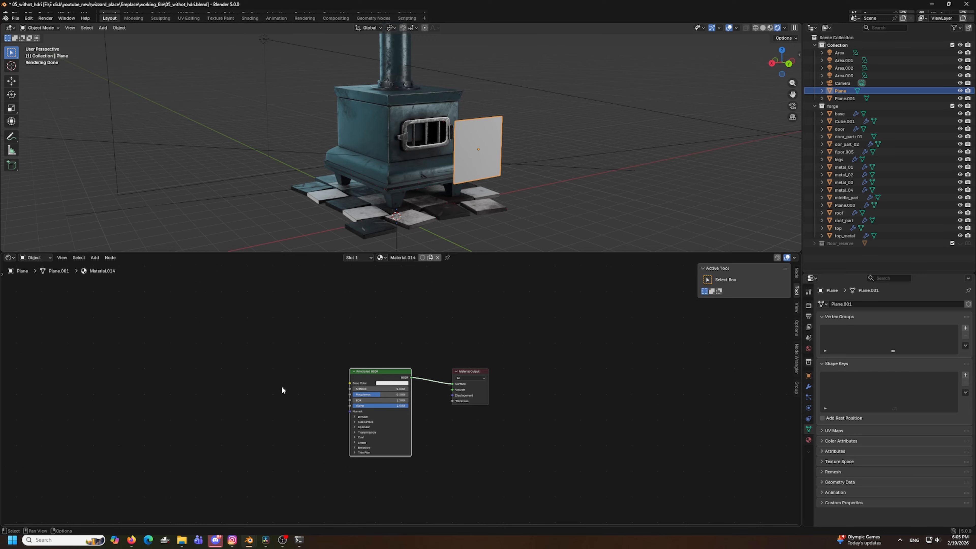
pyautogui.hotkey('shift', 'a')
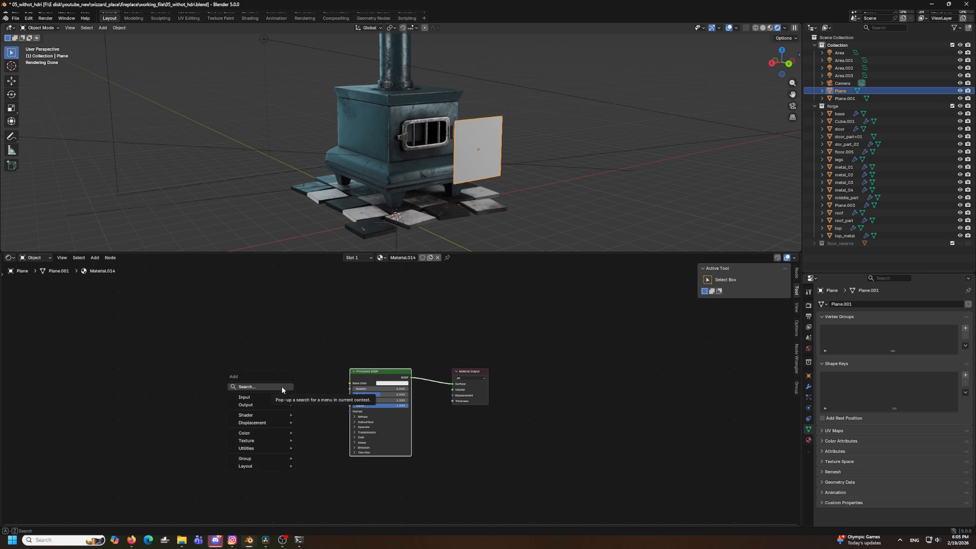
pyautogui.click(282, 388)
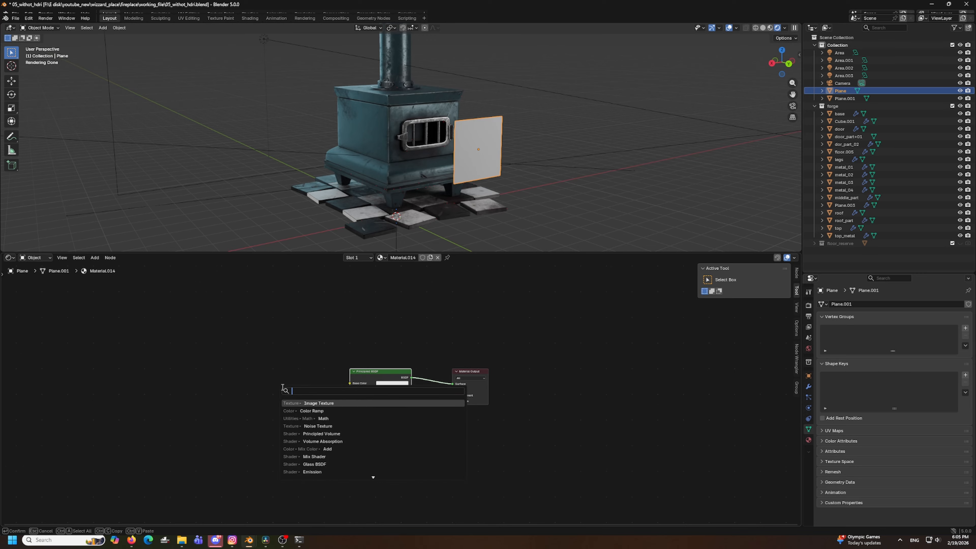
pyautogui.click(316, 402)
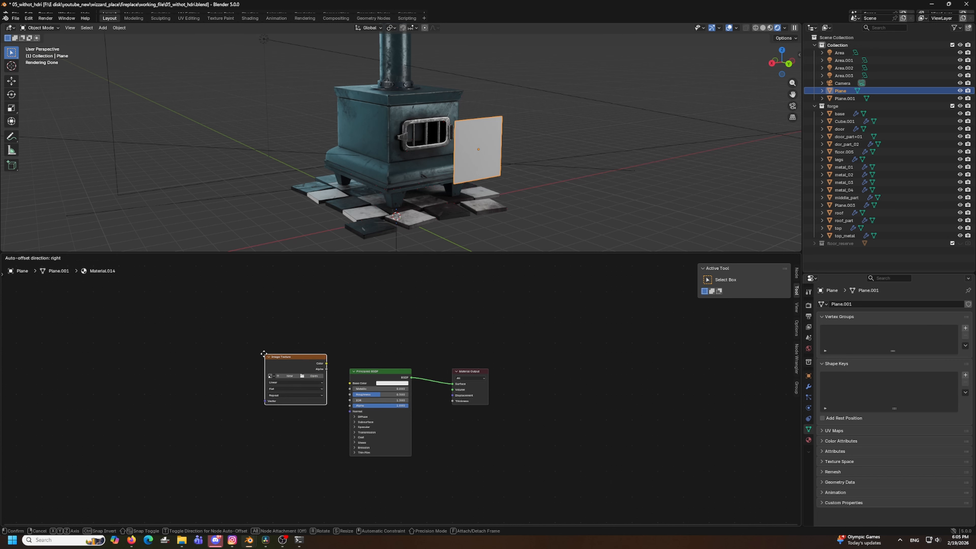
pyautogui.click(265, 348)
pyautogui.scroll(3, 268, 349)
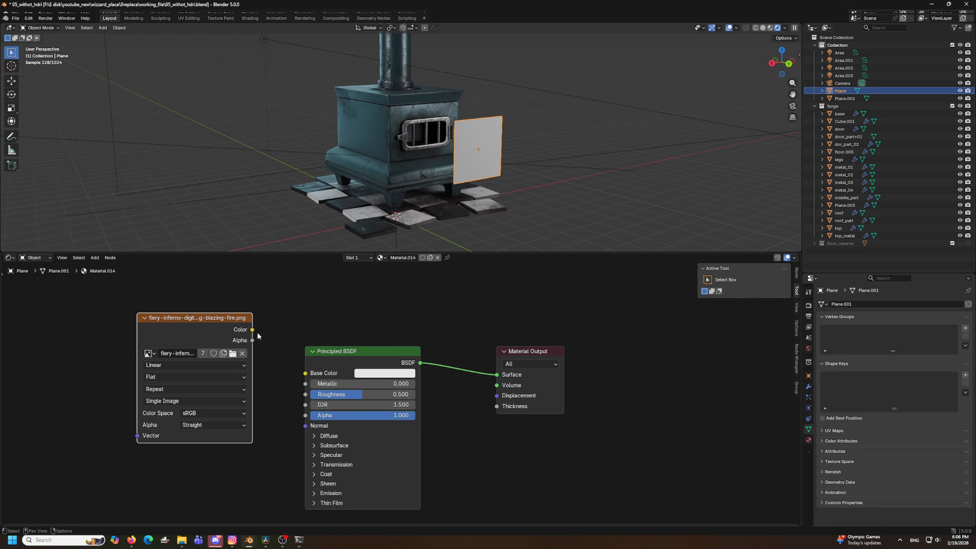
# Connect the fire image's Color output to the Alpha and Emission Color inputs of the Principled BSDF.
pyautogui.moveTo(258, 333); pyautogui.dragTo(197, 342)
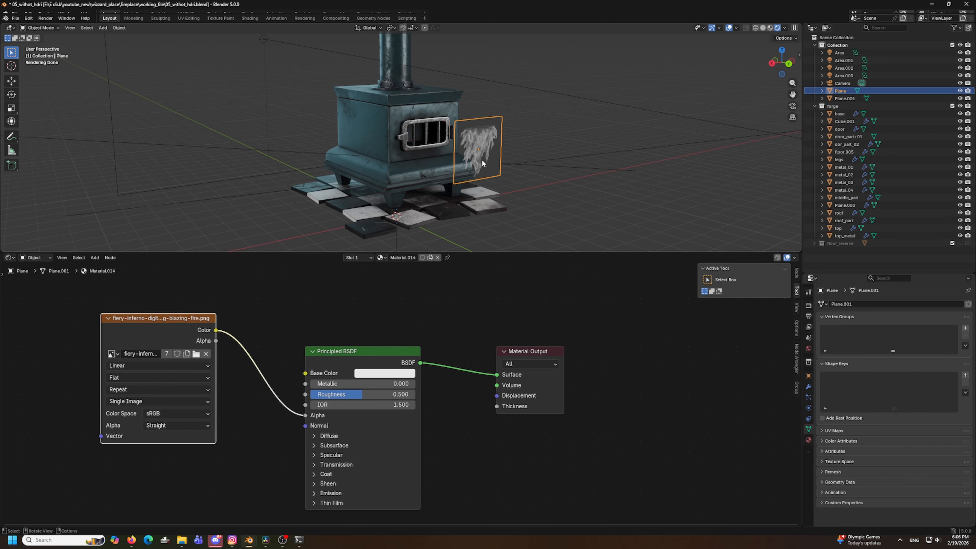
pyautogui.moveTo(216, 330); pyautogui.dragTo(266, 442)
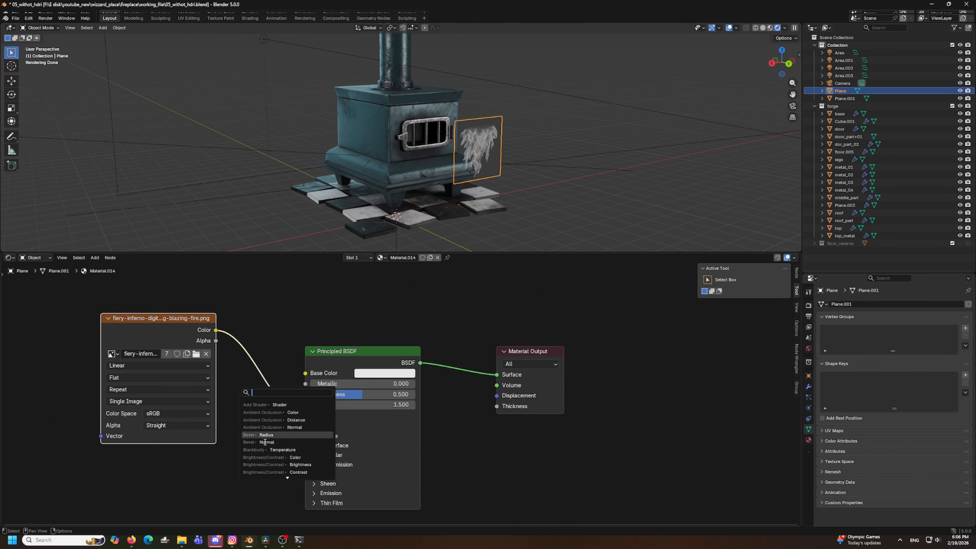
pyautogui.click(313, 494)
pyautogui.moveTo(217, 331); pyautogui.dragTo(306, 506)
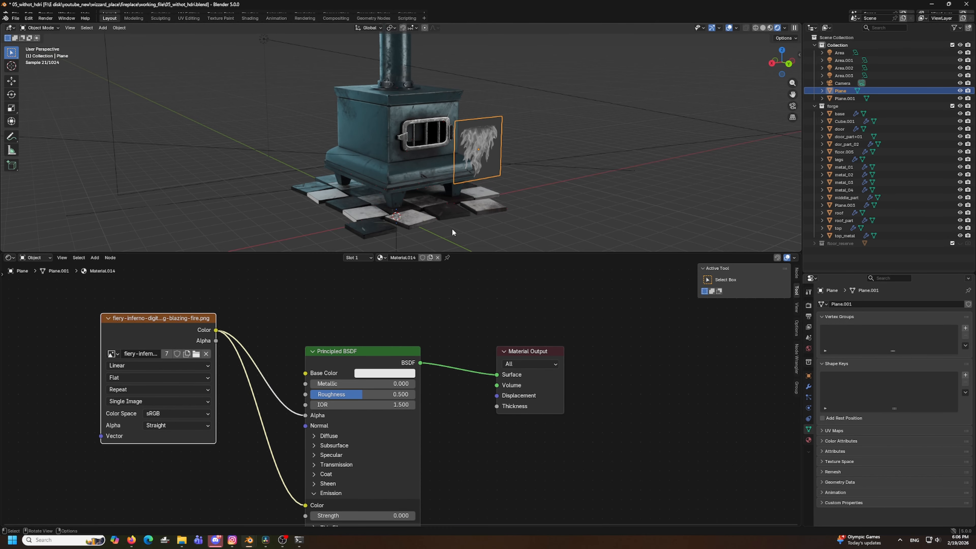
# In the back view, rotate the fire plane by exactly 180° so the flames point upward.
pyautogui.keyDown('alt'); pyautogui.moveTo(533, 161); pyautogui.dragTo(506, 158, button='middle'); pyautogui.keyUp('alt')
pyautogui.press('s')
pyautogui.press('r')
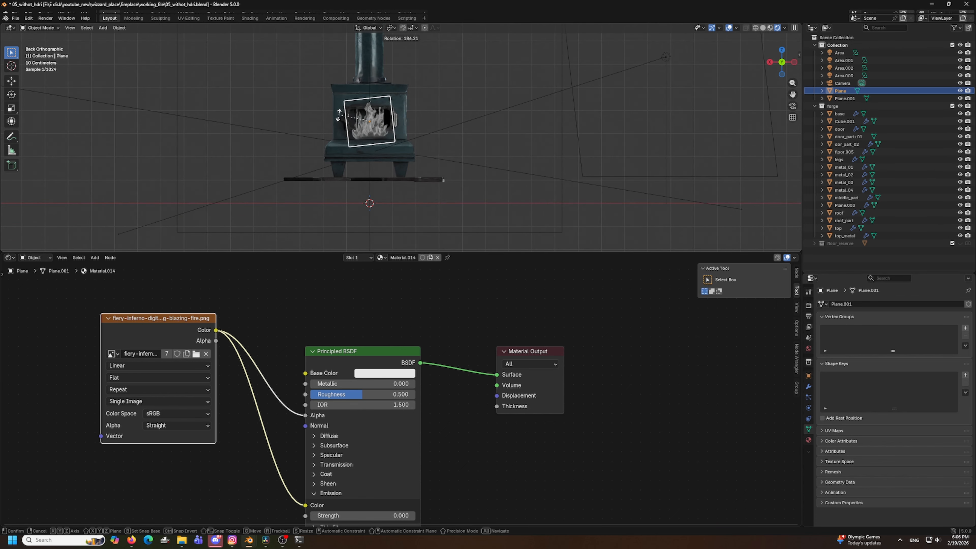
pyautogui.click(347, 115)
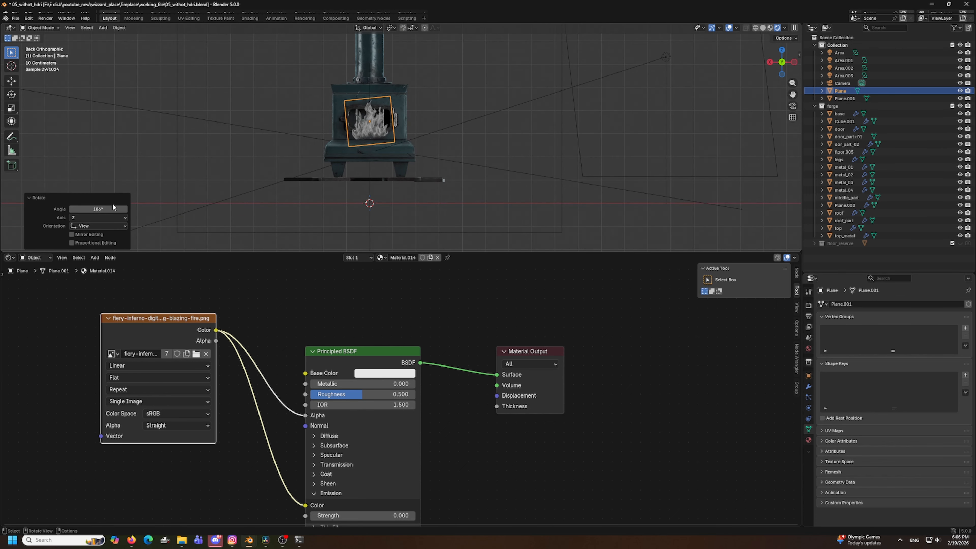
pyautogui.click(112, 208)
pyautogui.write('1')
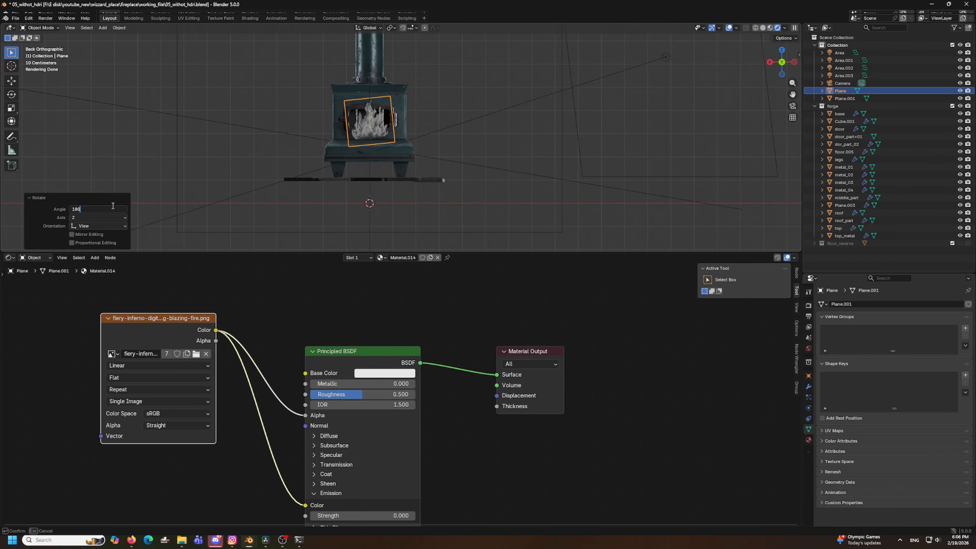
pyautogui.write('80')
pyautogui.press('Return')
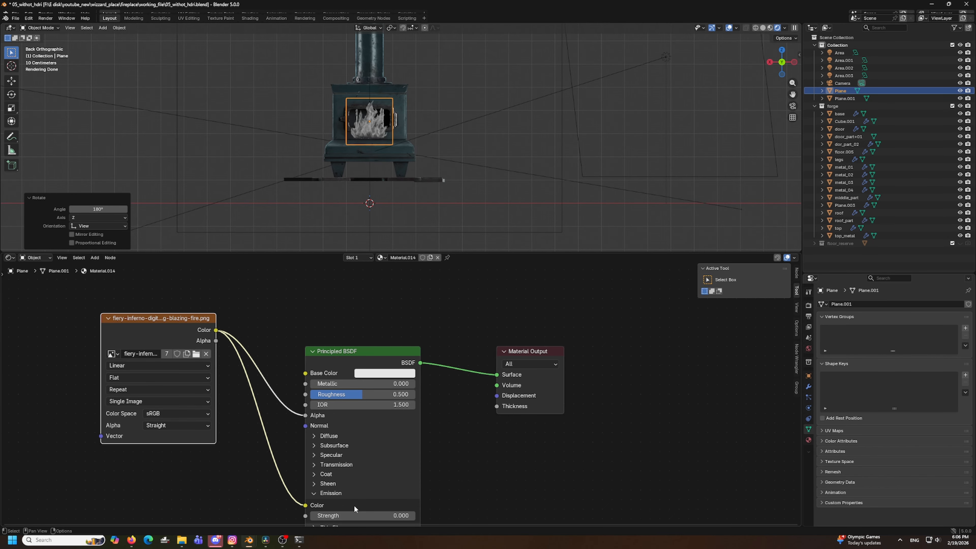
# Raise the fire material's emission strength to about 46.7 and move the image node farther from the shader to make room.
pyautogui.moveTo(355, 516); pyautogui.dragTo(384, 516)
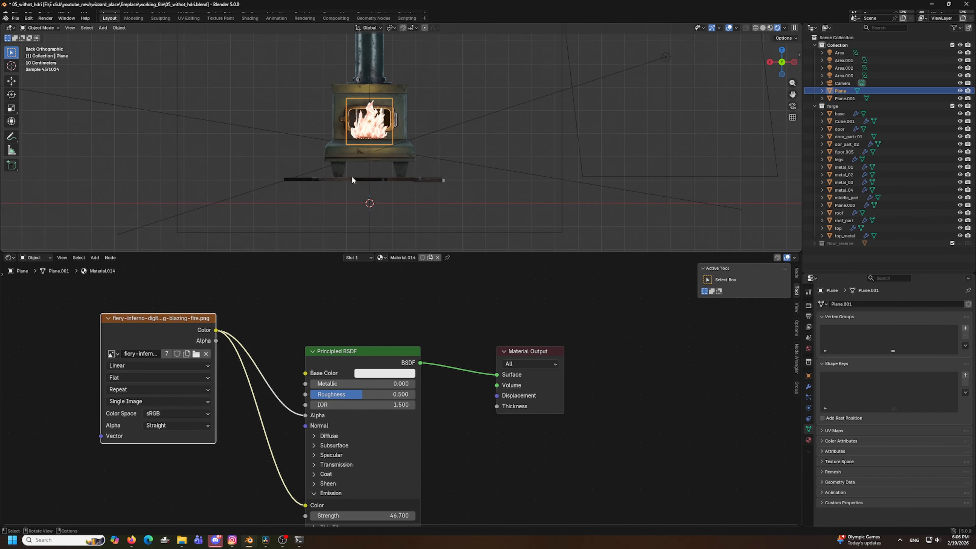
pyautogui.moveTo(388, 153); pyautogui.dragTo(424, 194, button='middle')
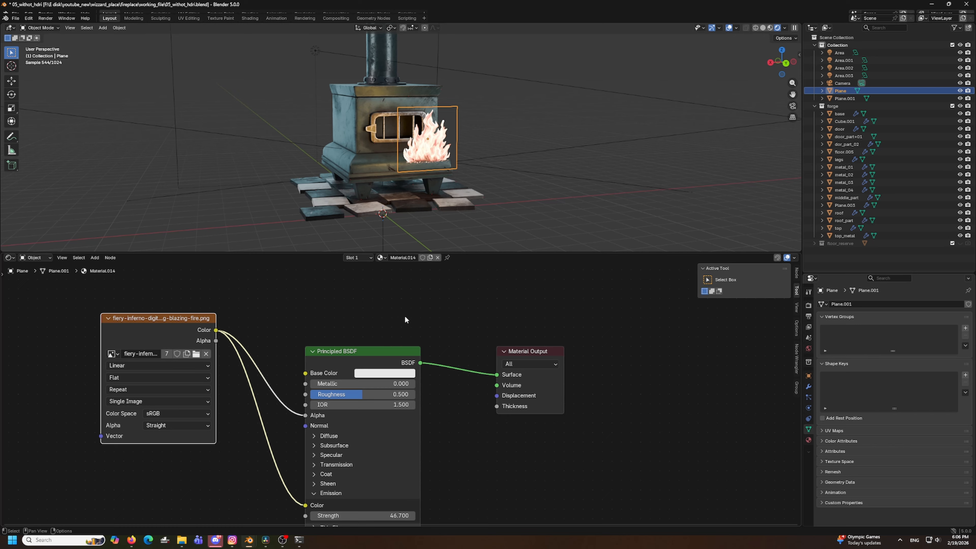
pyautogui.moveTo(198, 318); pyautogui.dragTo(132, 318)
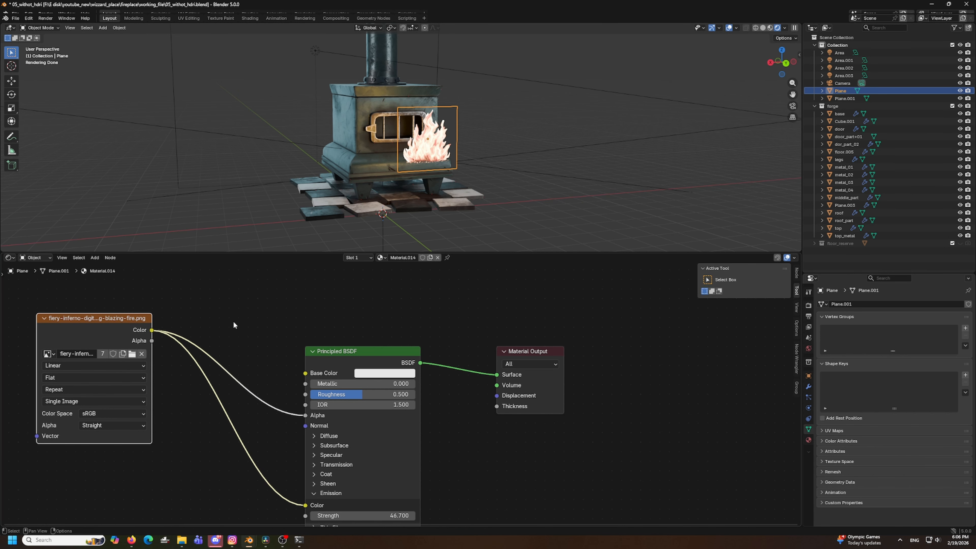
pyautogui.hotkey('shift', 'a')
pyautogui.write('colo')
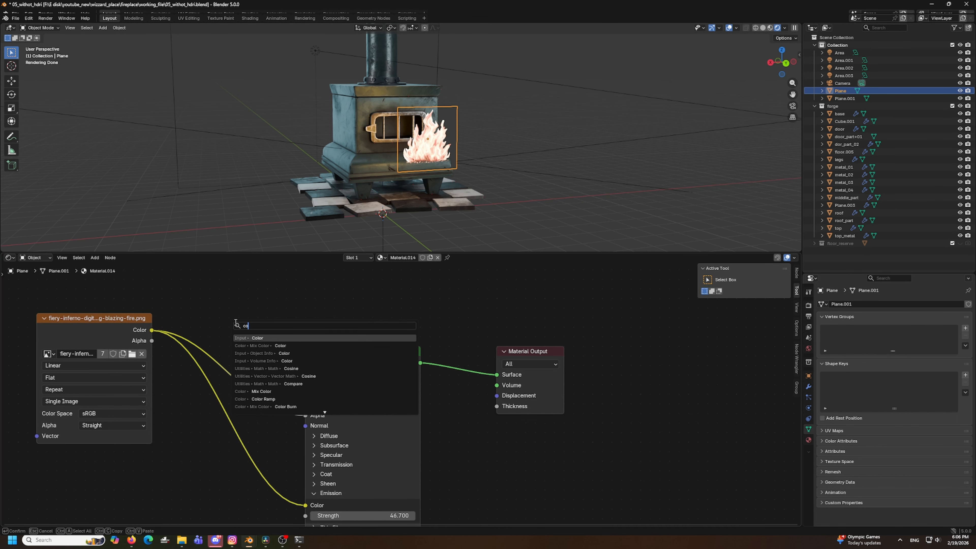
pyautogui.click(261, 338)
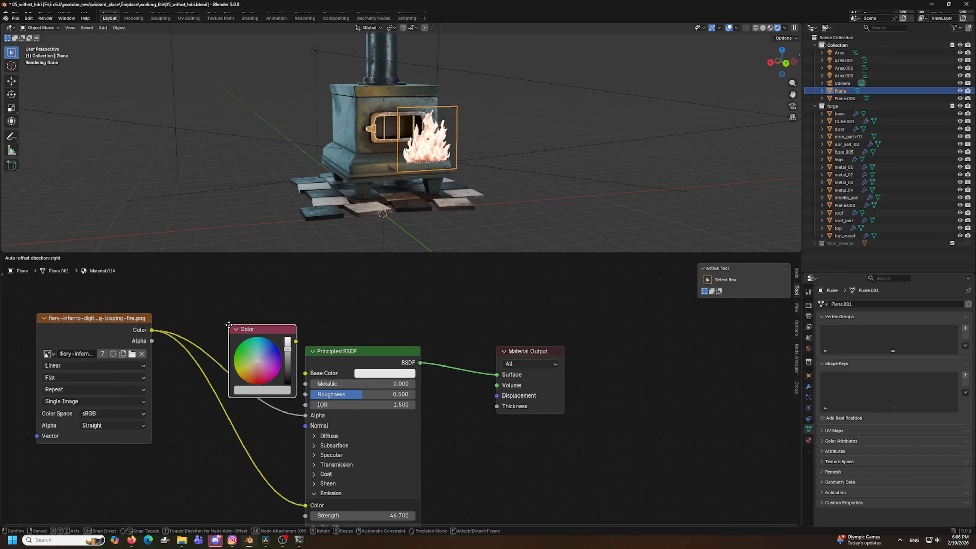
pyautogui.click(228, 325)
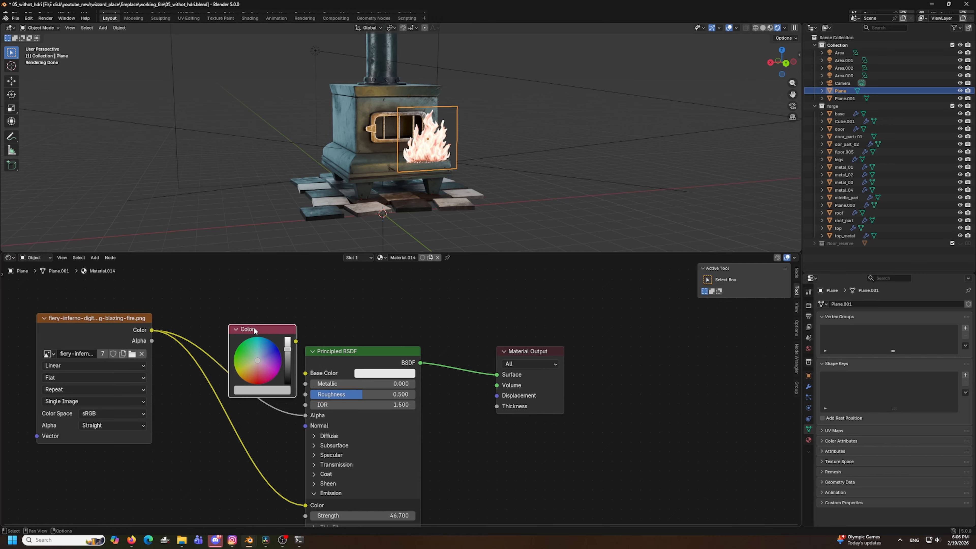
pyautogui.press('BackSpace')
pyautogui.moveTo(255, 330); pyautogui.dragTo(227, 298)
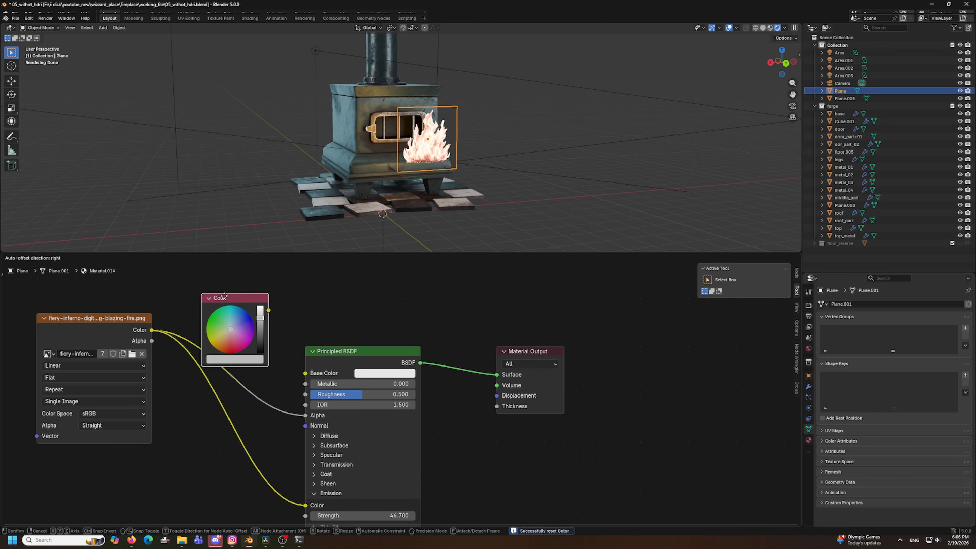
pyautogui.press('x')
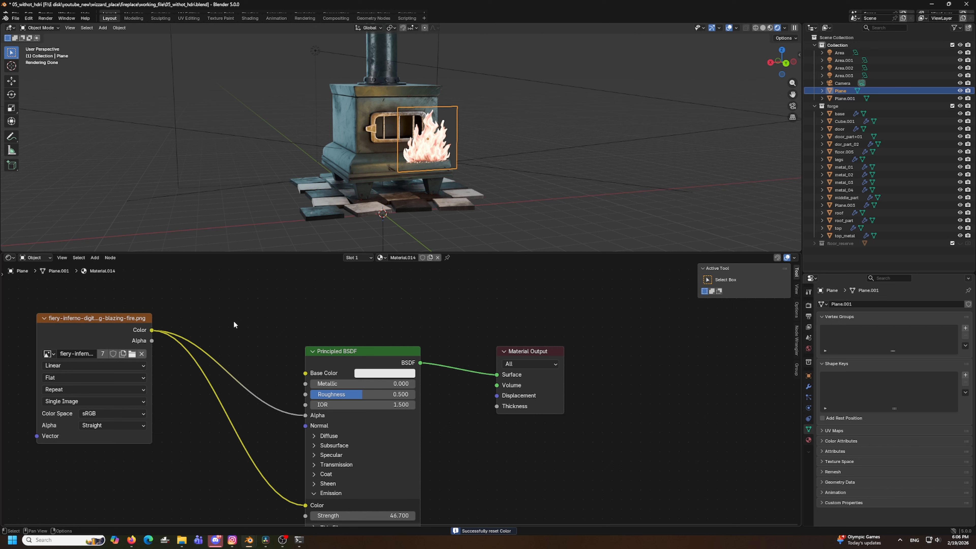
# Insert a Color Ramp node between the fire image's Color output and the Principled BSDF's Alpha input.
pyautogui.hotkey('shift', 'a')
pyautogui.click(233, 320)
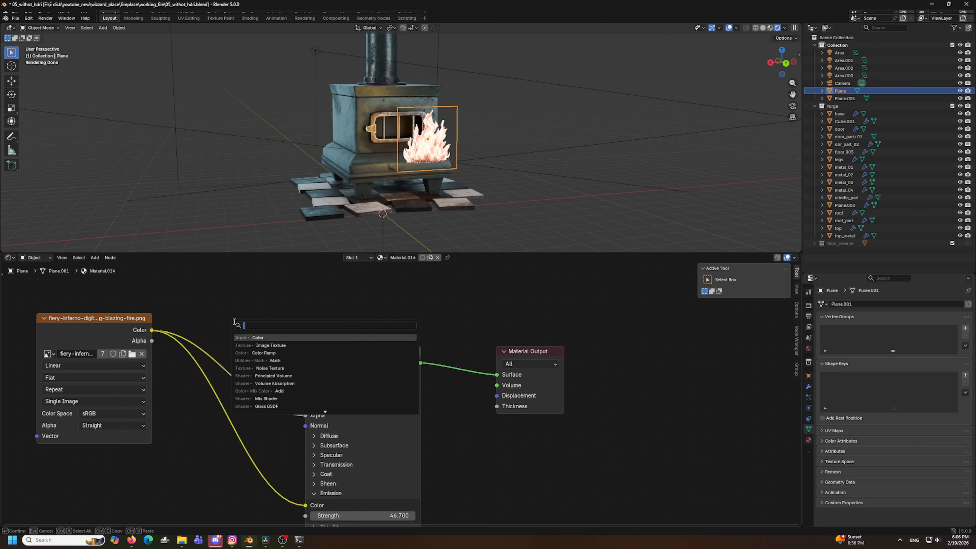
pyautogui.write('colo')
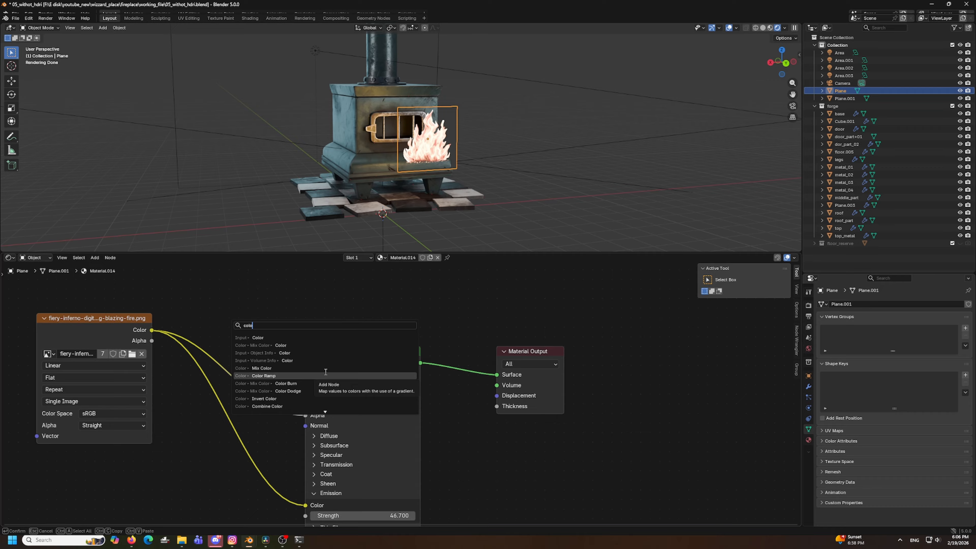
pyautogui.write('r r')
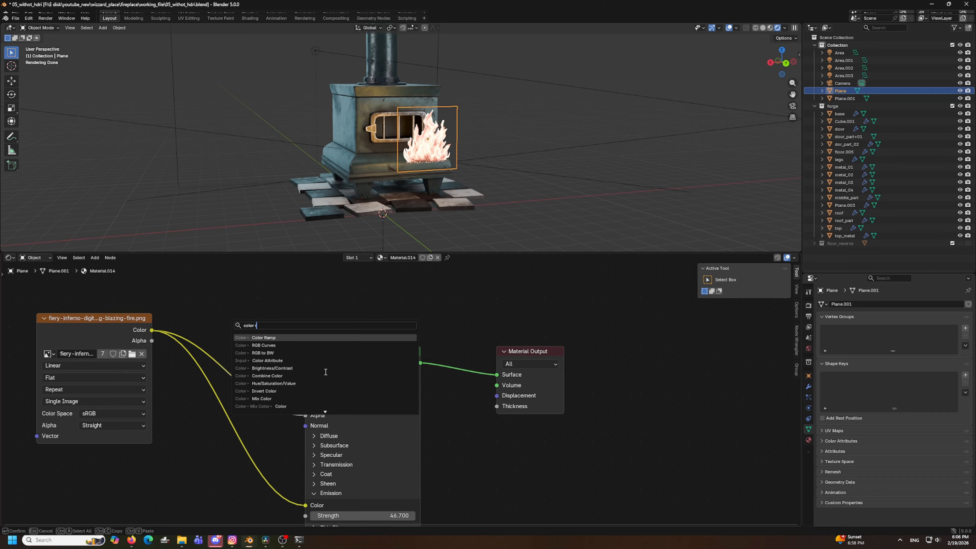
pyautogui.click(281, 338)
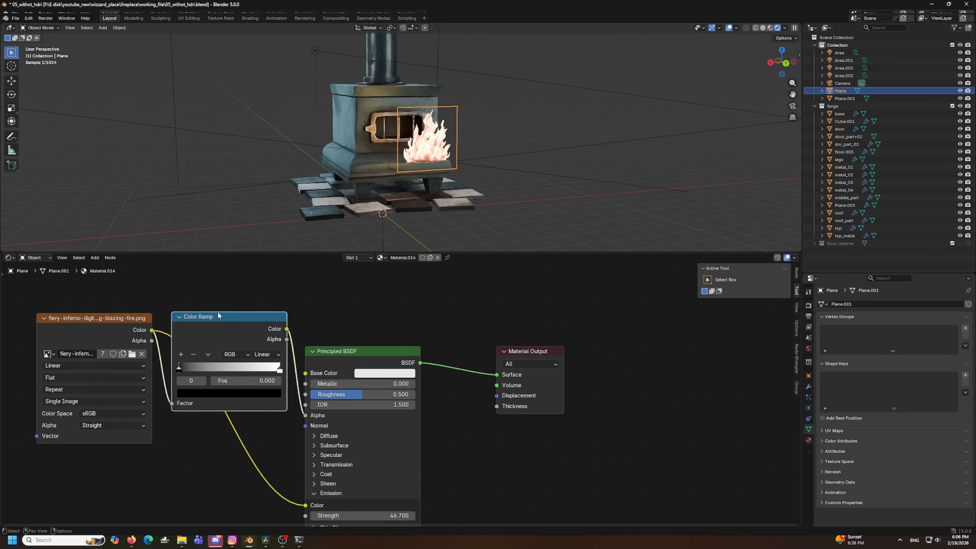
# Reposition the Color Ramp node and shift its black stop to about 0.318 to tighten the flame's alpha mask.
pyautogui.click(246, 369)
pyautogui.moveTo(236, 346); pyautogui.dragTo(245, 329)
pyautogui.moveTo(205, 360); pyautogui.dragTo(239, 357)
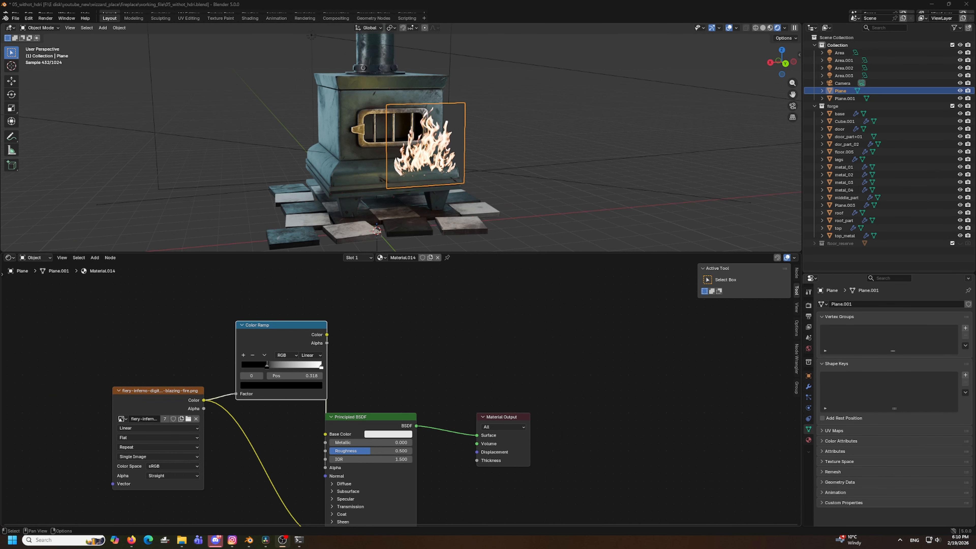
pyautogui.press('g')
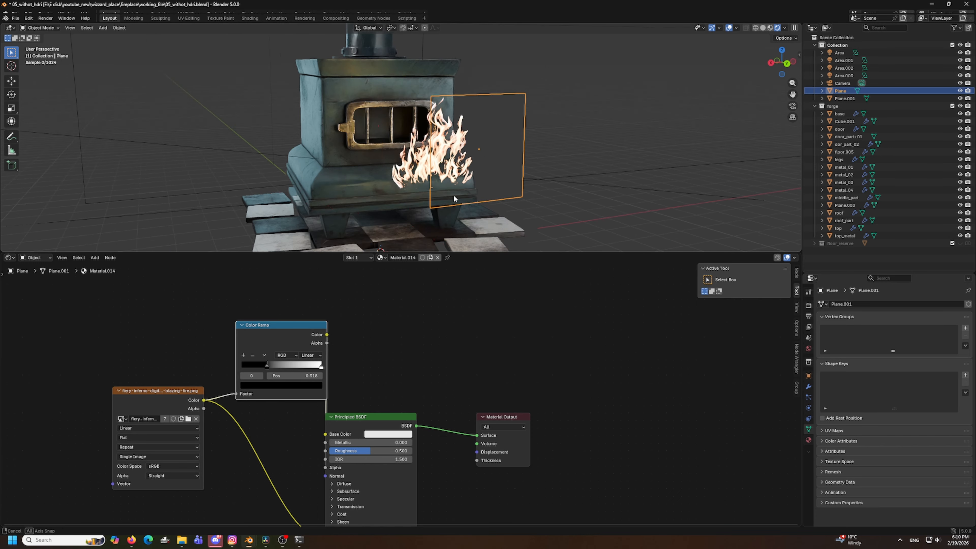
pyautogui.moveTo(455, 198); pyautogui.dragTo(466, 197, button='middle')
pyautogui.scroll(-2, 466, 197)
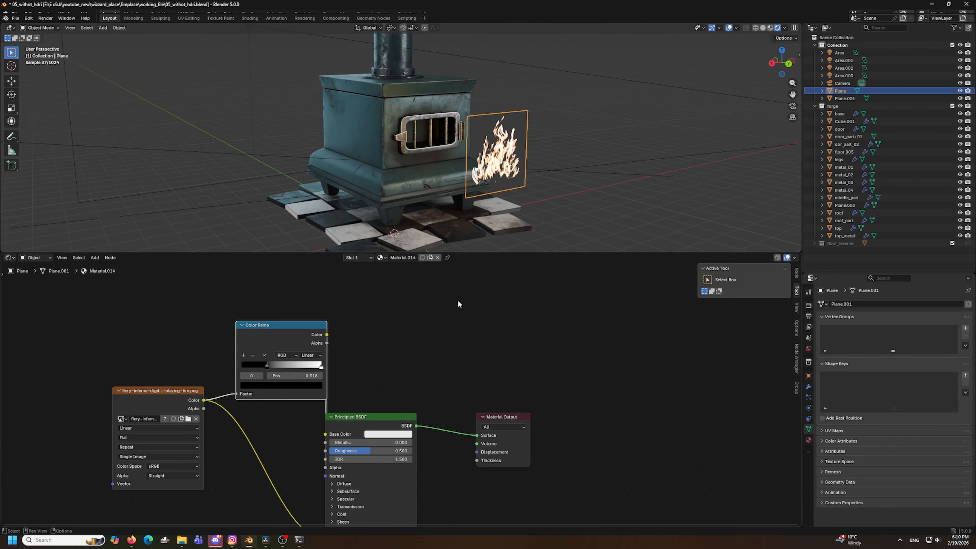
pyautogui.moveTo(570, 200); pyautogui.dragTo(540, 197, button='middle')
pyautogui.scroll(-2, 541, 196)
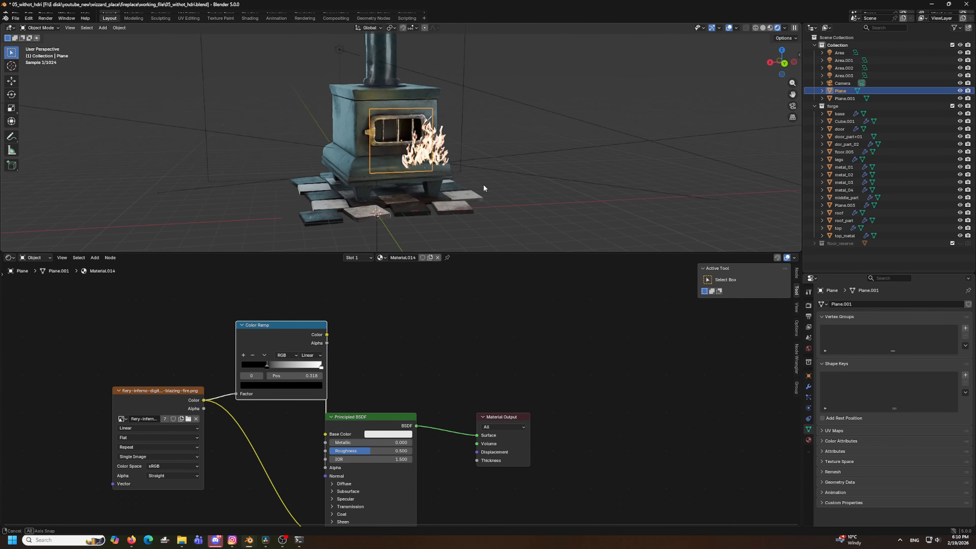
# In the back view, duplicate the fire plane about -3.4 m along global X and give the copy its own material using 01.png.
pyautogui.press('ctrl+KP_1')
pyautogui.hotkey('shift', 'd')
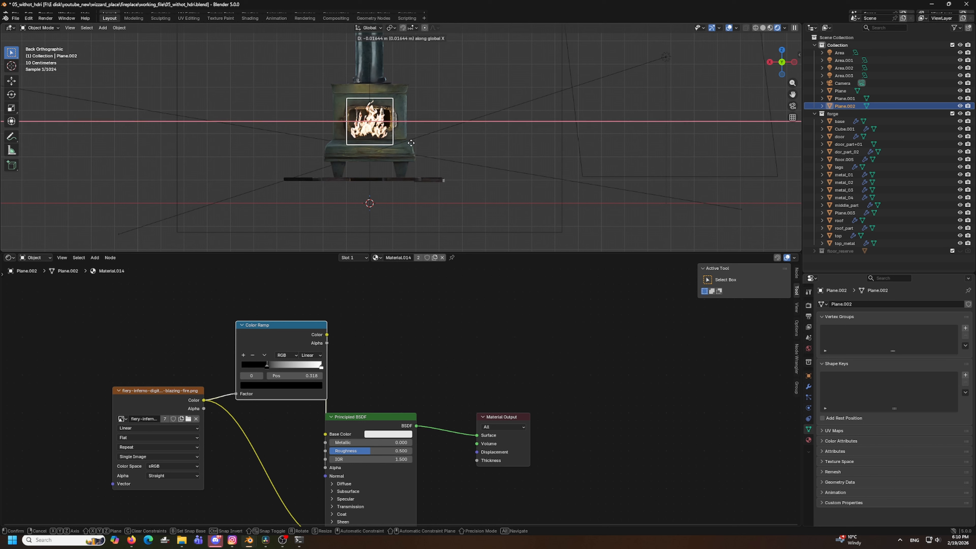
pyautogui.click(491, 150)
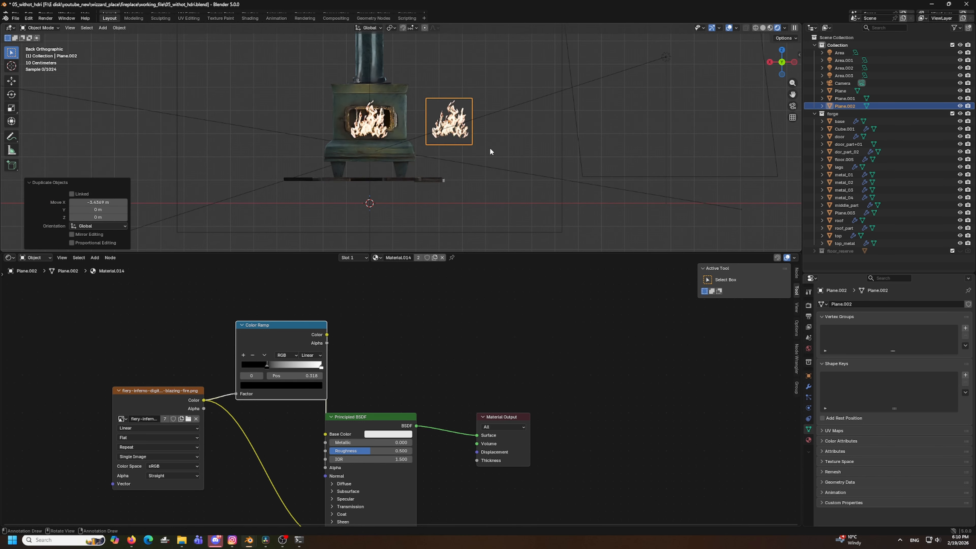
pyautogui.click(434, 258)
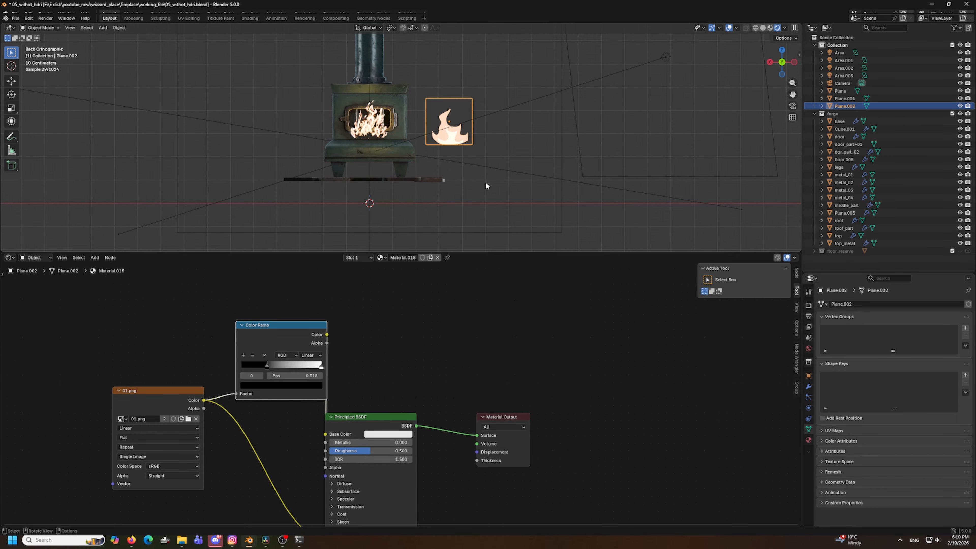
# Reset the Color Ramp in the duplicate's material and remove that node from the shader.
pyautogui.scroll(4, 474, 160)
pyautogui.moveTo(473, 159); pyautogui.dragTo(484, 162, button='middle')
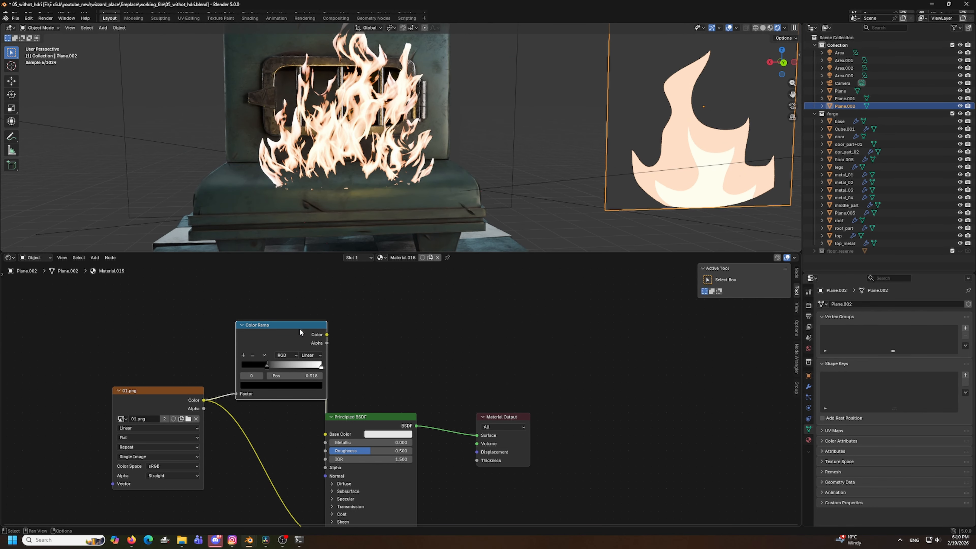
pyautogui.press('BackSpace')
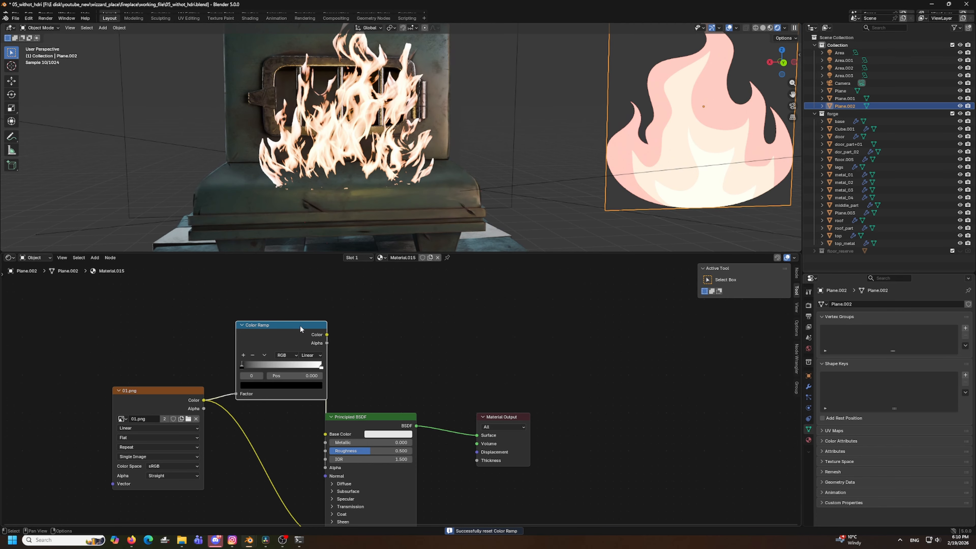
pyautogui.moveTo(299, 325); pyautogui.dragTo(274, 301)
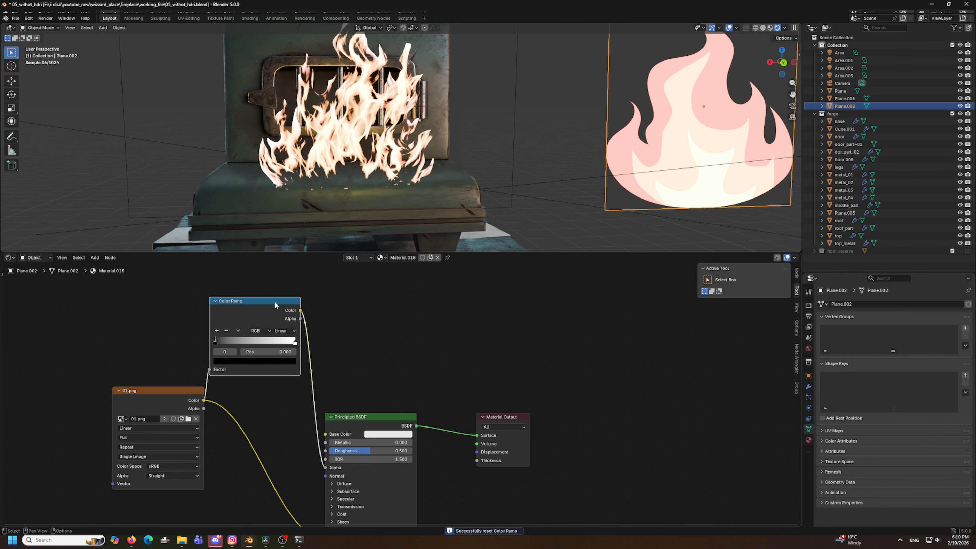
pyautogui.press('x')
pyautogui.scroll(-1, 283, 372)
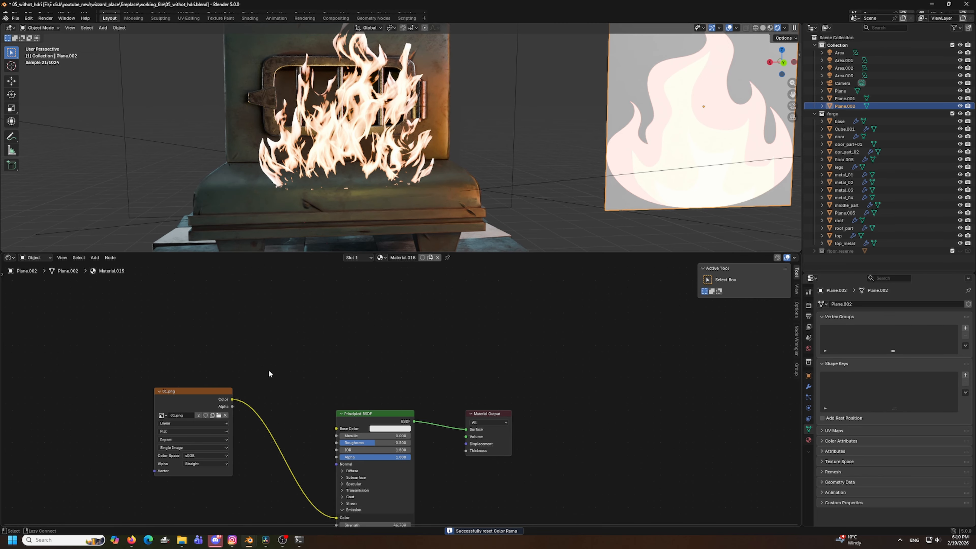
# Connect the 01.png image node's Color output directly to the Principled BSDF's Alpha input.
pyautogui.scroll(-3, 613, 207)
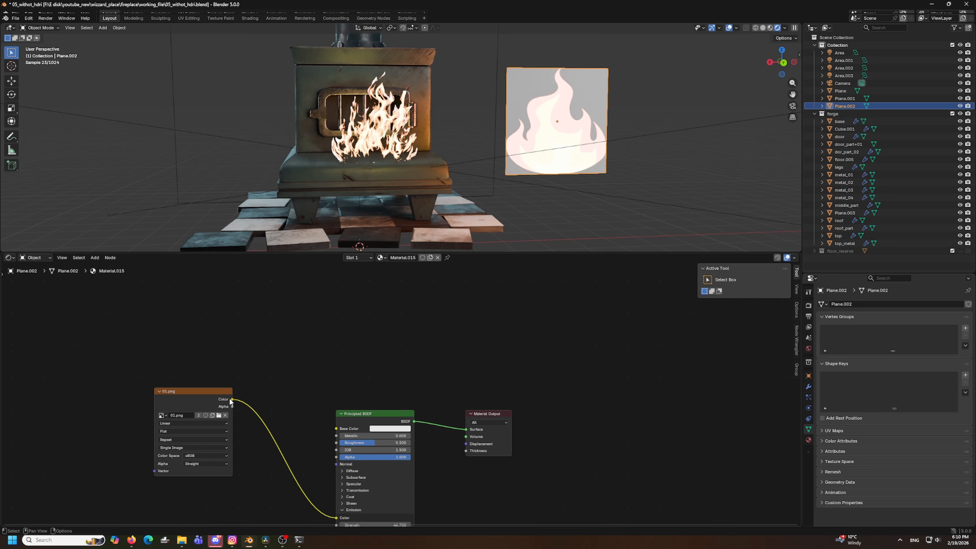
pyautogui.moveTo(230, 399); pyautogui.dragTo(271, 421)
pyautogui.moveTo(315, 446); pyautogui.dragTo(333, 456)
pyautogui.moveTo(566, 150); pyautogui.dragTo(576, 158, button='middle')
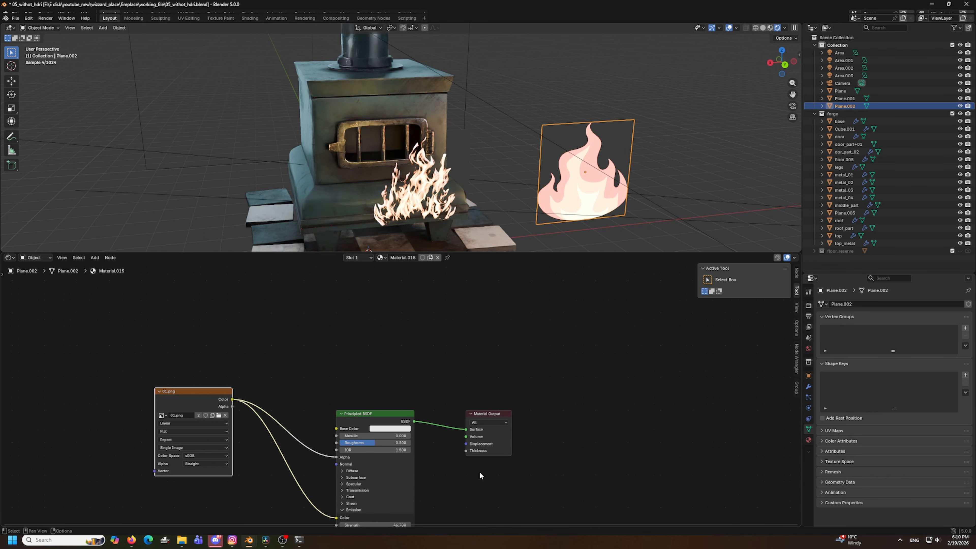
# Lower the emission strength of the 01.png flame material to about 26.3.
pyautogui.moveTo(486, 489); pyautogui.dragTo(482, 411, button='middle')
pyautogui.moveTo(384, 447); pyautogui.dragTo(358, 447)
pyautogui.moveTo(592, 198); pyautogui.dragTo(483, 188, button='middle')
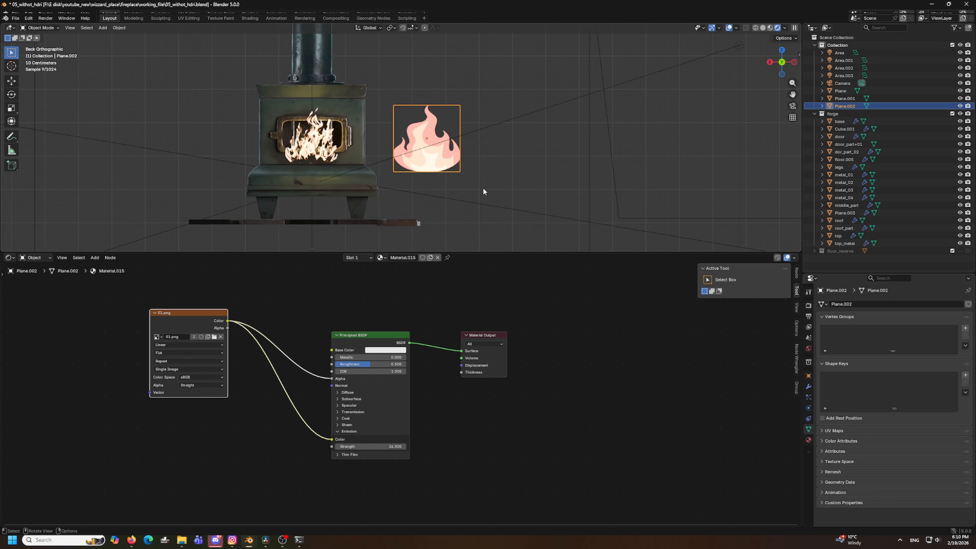
# Move the 01.png flame plane about 6.6 m along X to the stove's opposite side and try duplicating it back along X.
pyautogui.click(480, 188)
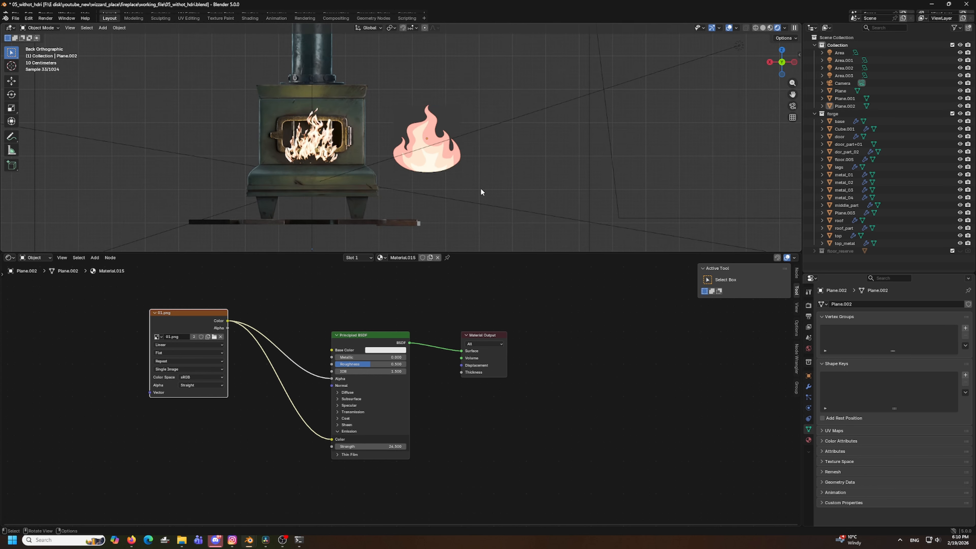
pyautogui.click(447, 168)
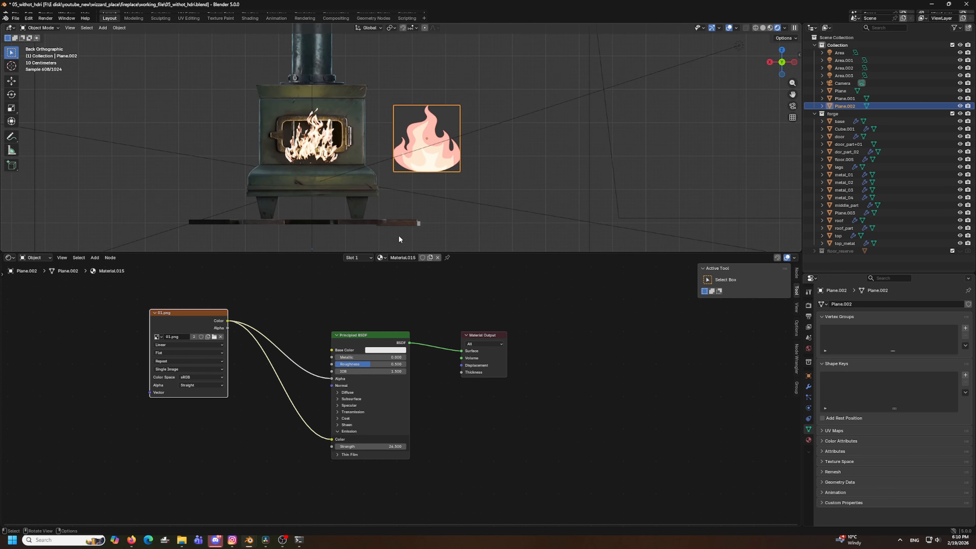
pyautogui.moveTo(444, 160); pyautogui.dragTo(223, 154)
pyautogui.hotkey('shift', 'd')
pyautogui.press('x')
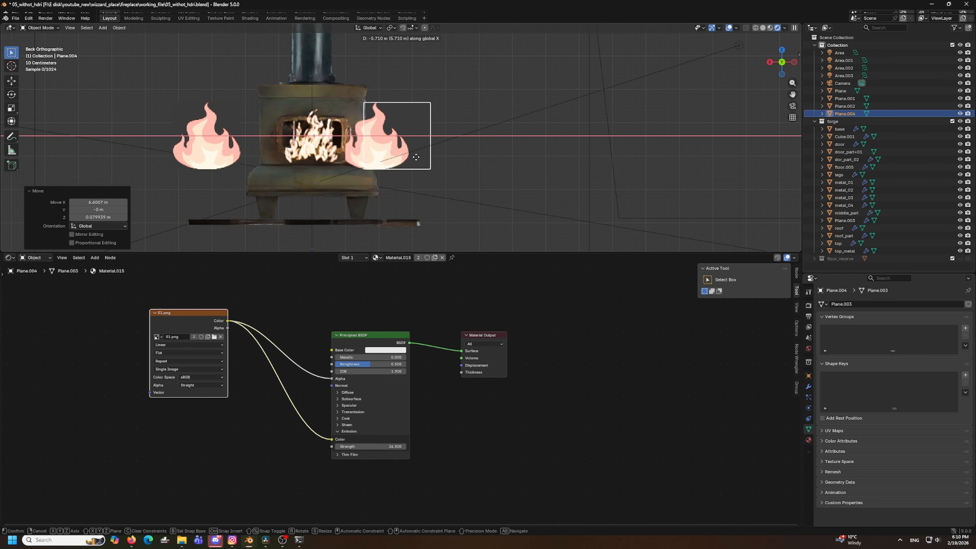
pyautogui.click(434, 164)
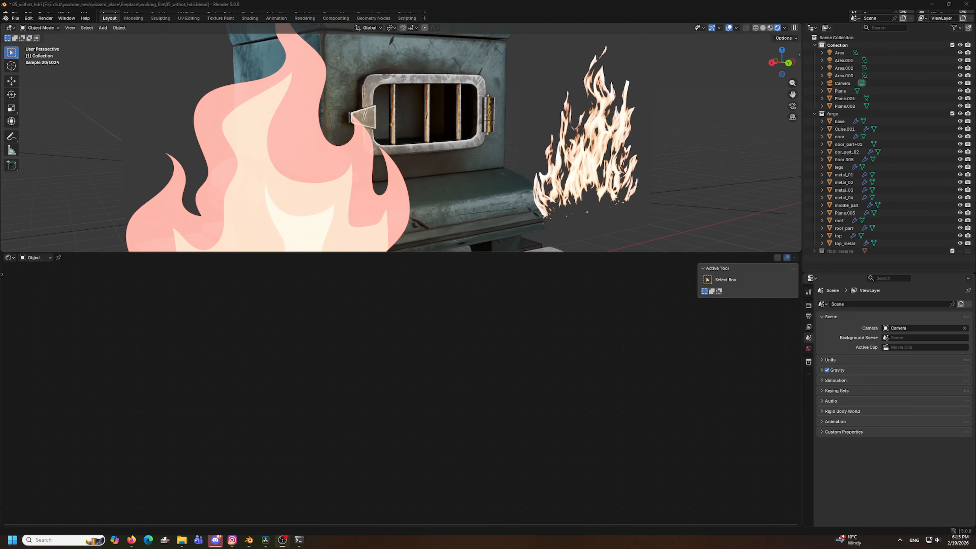
# Duplicate the 01.png flame plane about -6.1 m along global X and give the copy its own material with a narrower flame image.
pyautogui.moveTo(269, 154); pyautogui.dragTo(292, 177, button='middle')
pyautogui.click(292, 177)
pyautogui.scroll(-3, 338, 167)
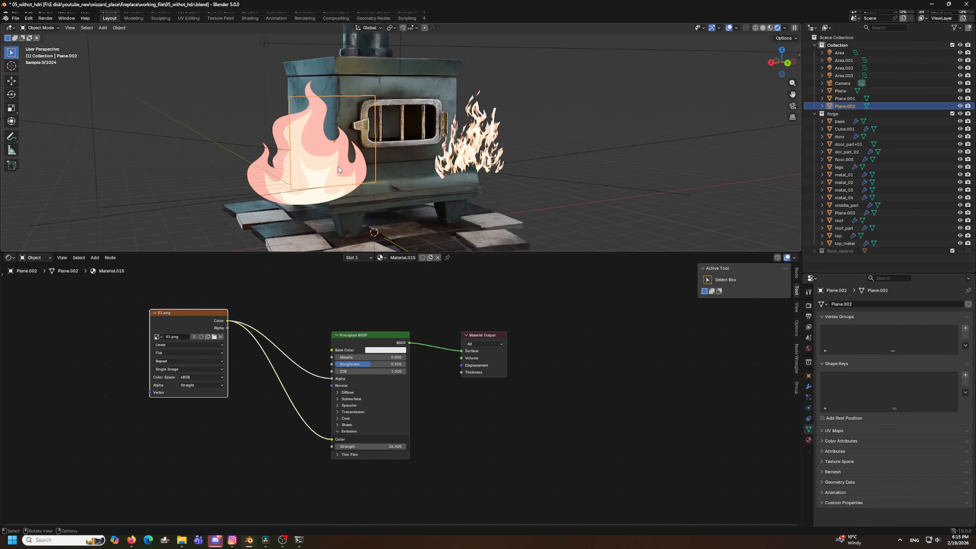
pyautogui.hotkey('shift', 'd')
pyautogui.press('x')
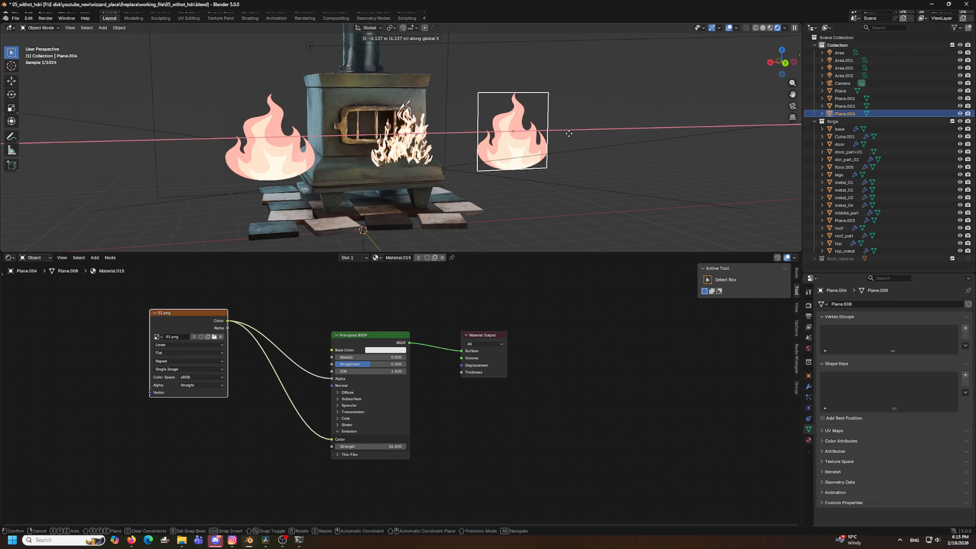
pyautogui.click(580, 162)
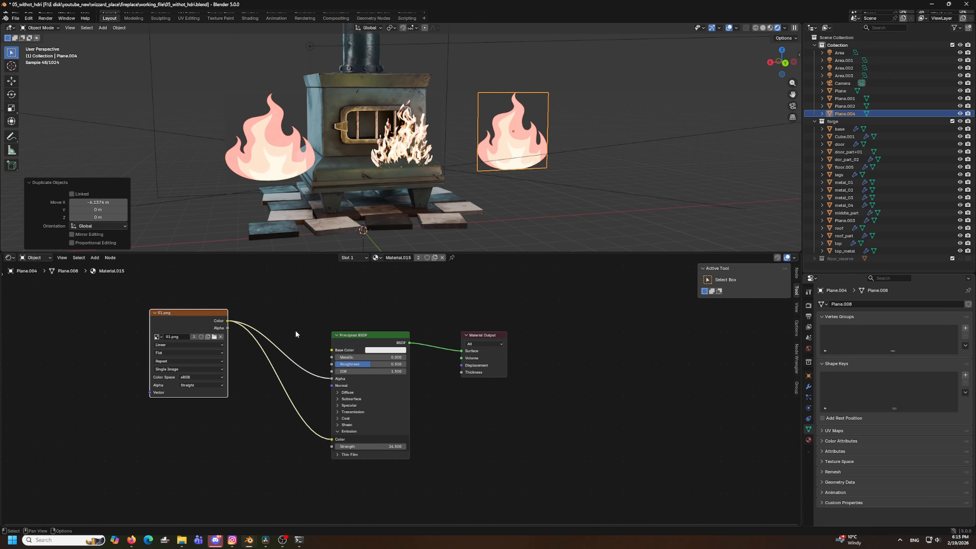
pyautogui.click(419, 258)
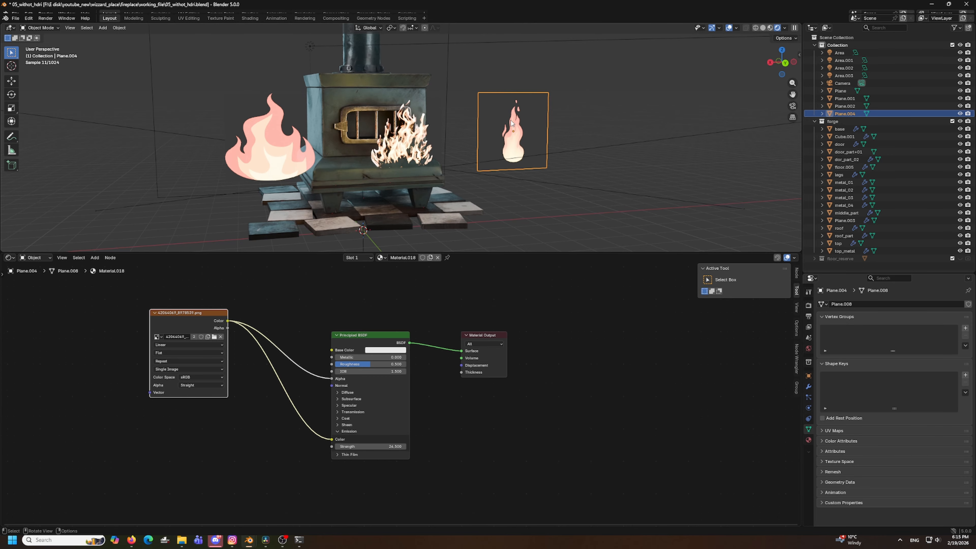
# Delete the duplicated stylized flame planes and keep the original realistic fire plane.
pyautogui.scroll(3, 524, 151)
pyautogui.moveTo(467, 172)
pyautogui.mouseDown(button='middle')
pyautogui.moveTo(496, 174)
pyautogui.moveTo(450, 174)
pyautogui.moveTo(463, 177)
pyautogui.mouseUp(button='middle')
pyautogui.press('Delete')
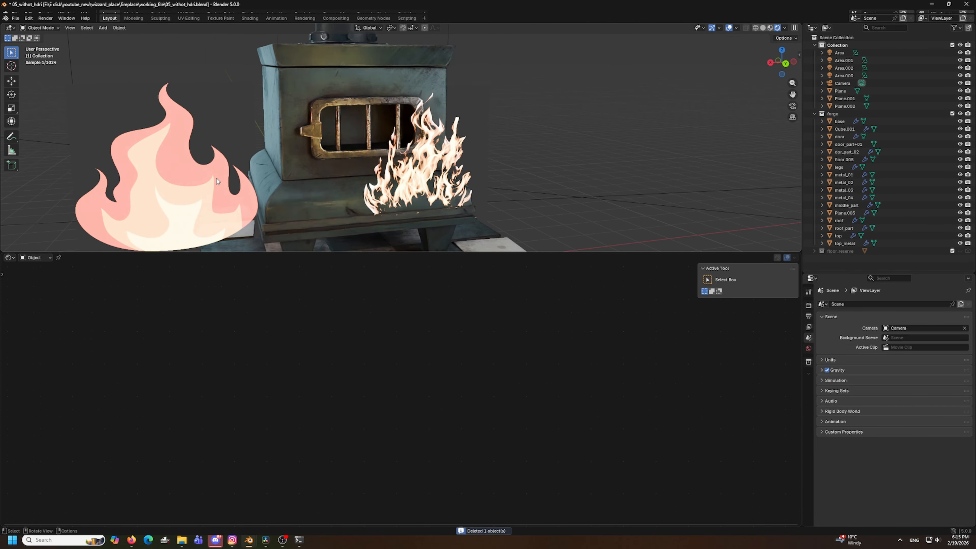
# Move the realistic fire plane about -2.9 m along global Y so it sits inside the stove behind the door bars.
pyautogui.click(442, 180)
pyautogui.moveTo(442, 181); pyautogui.dragTo(464, 189, button='middle')
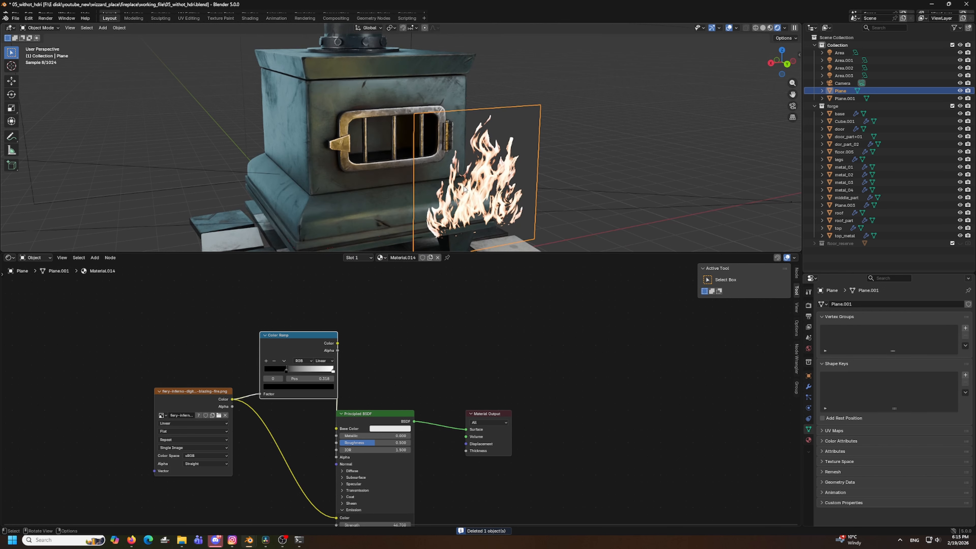
pyautogui.press('g')
pyautogui.press('y')
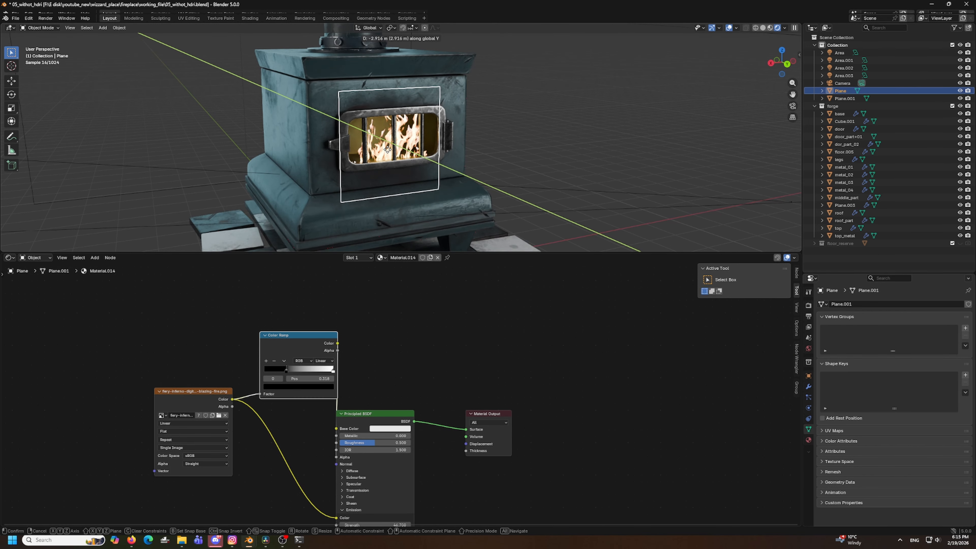
pyautogui.click(387, 149)
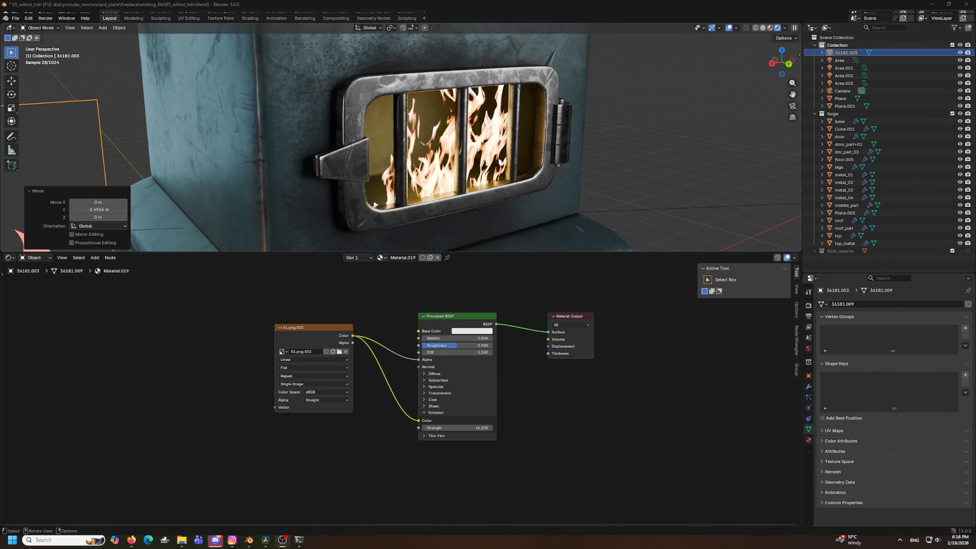
# Move the stylized flame plane 36181.003 about -3.9 m along global X into the firebox and scale it by about 0.643.
pyautogui.press('g')
pyautogui.press('x')
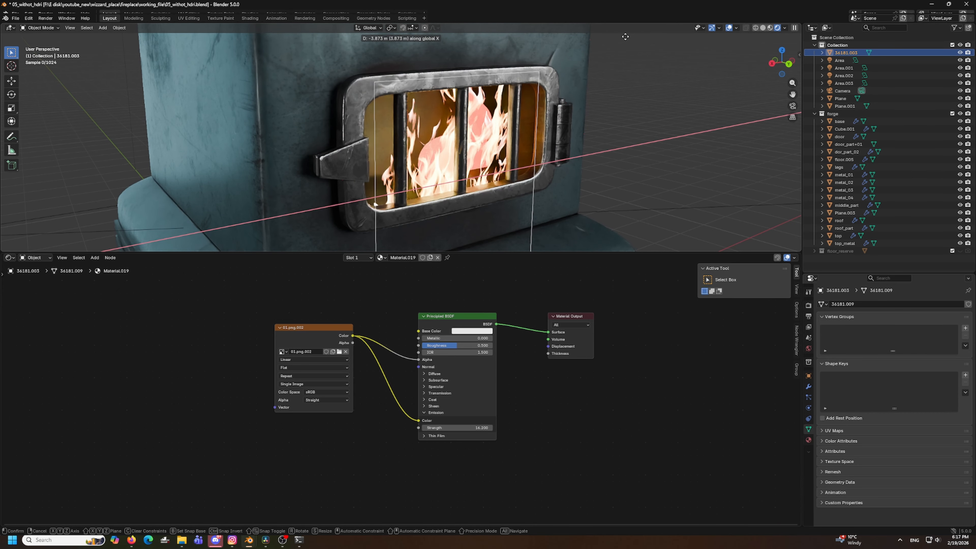
pyautogui.click(618, 113)
pyautogui.press('s')
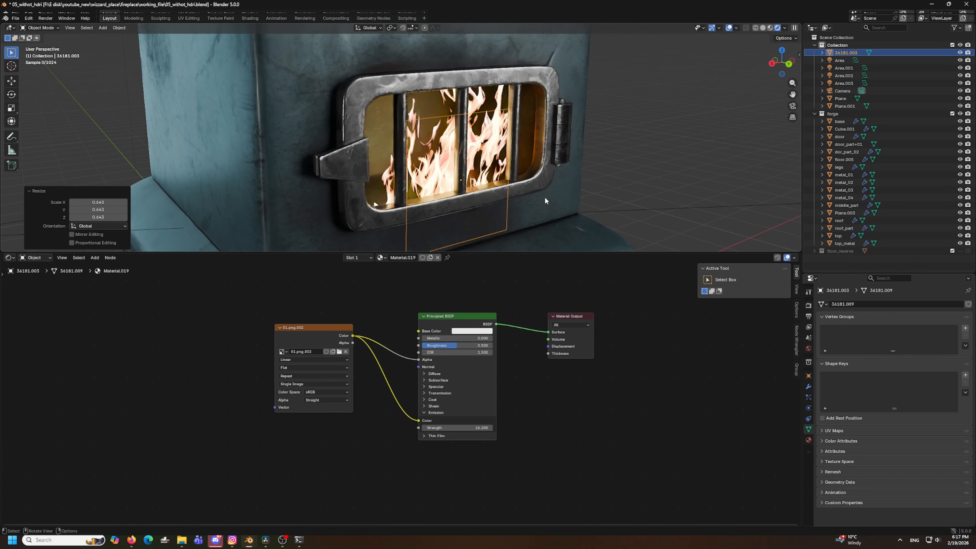
pyautogui.click(544, 197)
# Raise the stylized flame plane about 0.43 m along Z and shift it about 0.44 m along Y behind the realistic fire.
pyautogui.press('g')
pyautogui.press('z')
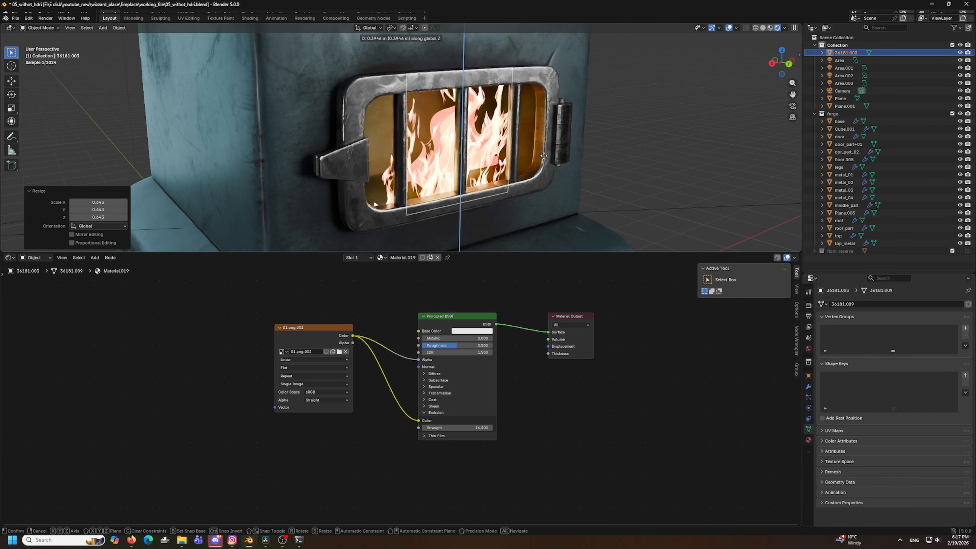
pyautogui.click(547, 152)
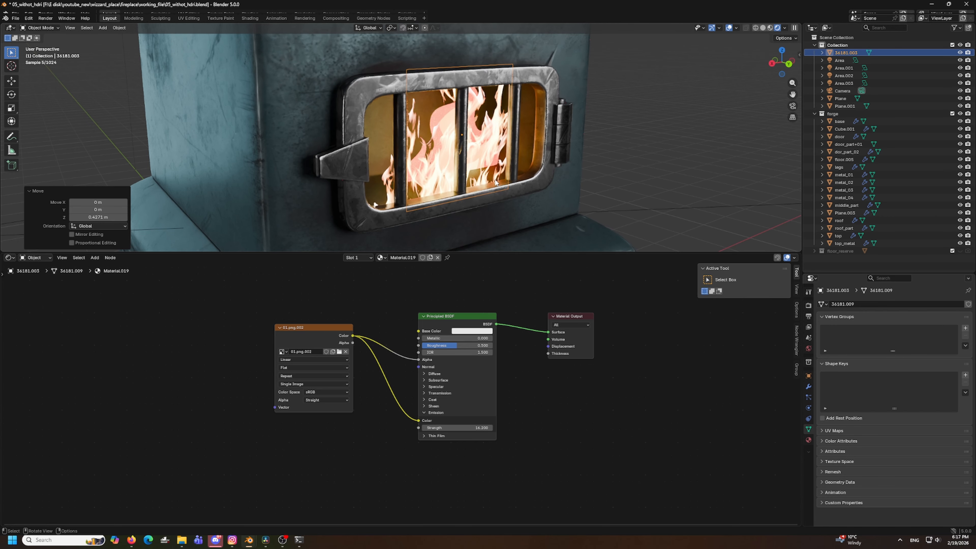
pyautogui.press('g')
pyautogui.press('y')
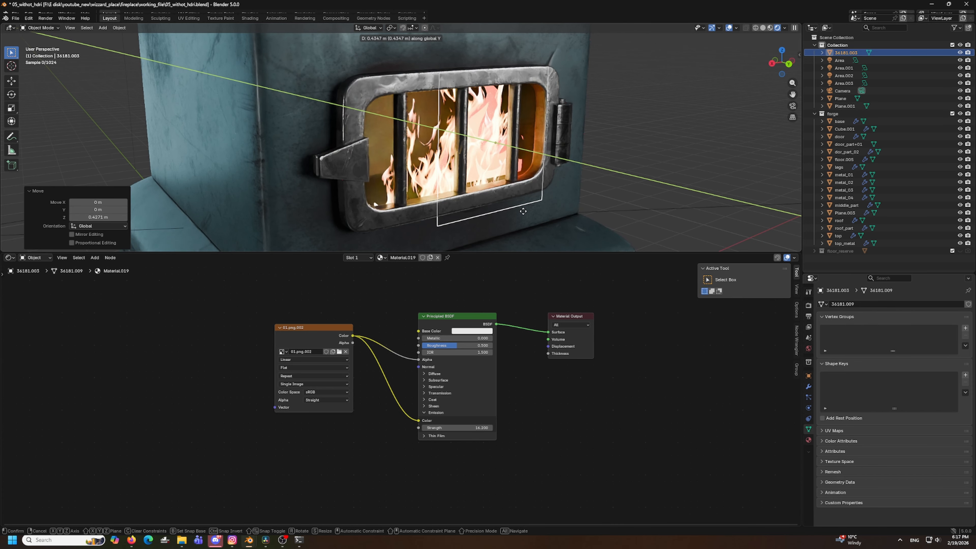
pyautogui.click(523, 212)
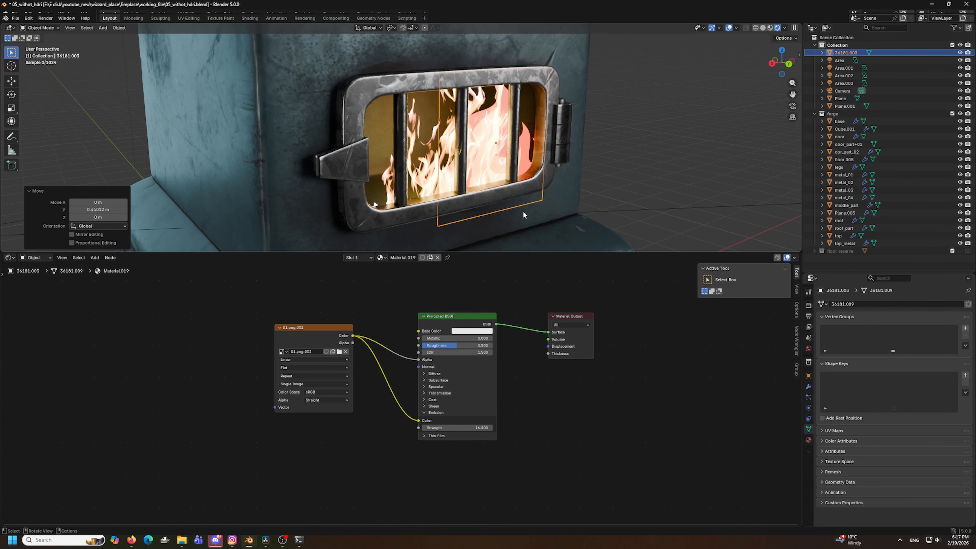
# Deselect the stylized flame plane and close the shader node editor by joining its area into the 3D viewport.
pyautogui.click(657, 172)
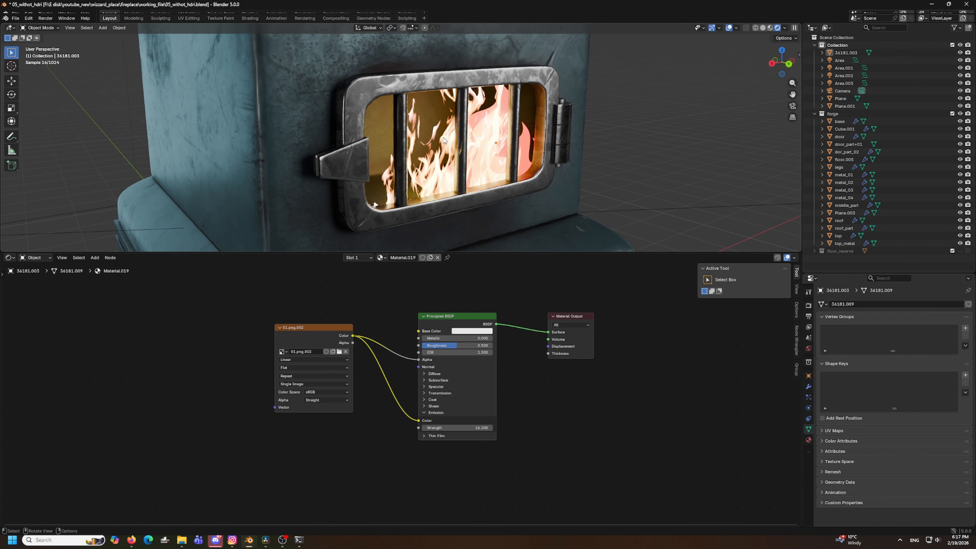
pyautogui.scroll(-8, 443, 140)
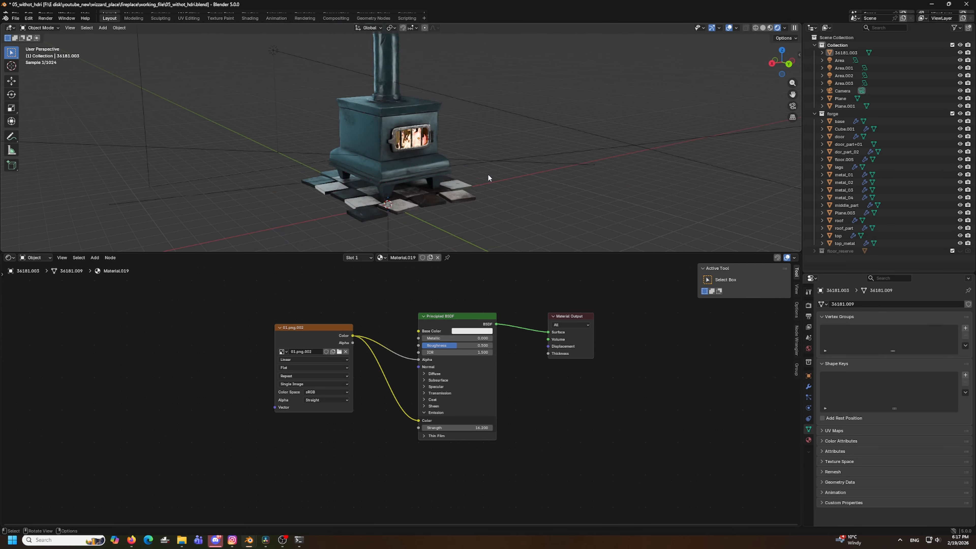
pyautogui.scroll(-3, 488, 174)
pyautogui.moveTo(488, 174)
pyautogui.mouseDown(button='middle')
pyautogui.moveTo(459, 173)
pyautogui.moveTo(497, 166)
pyautogui.moveTo(501, 185)
pyautogui.moveTo(478, 178)
pyautogui.moveTo(485, 191)
pyautogui.mouseUp(button='middle')
pyautogui.rightClick(502, 251)
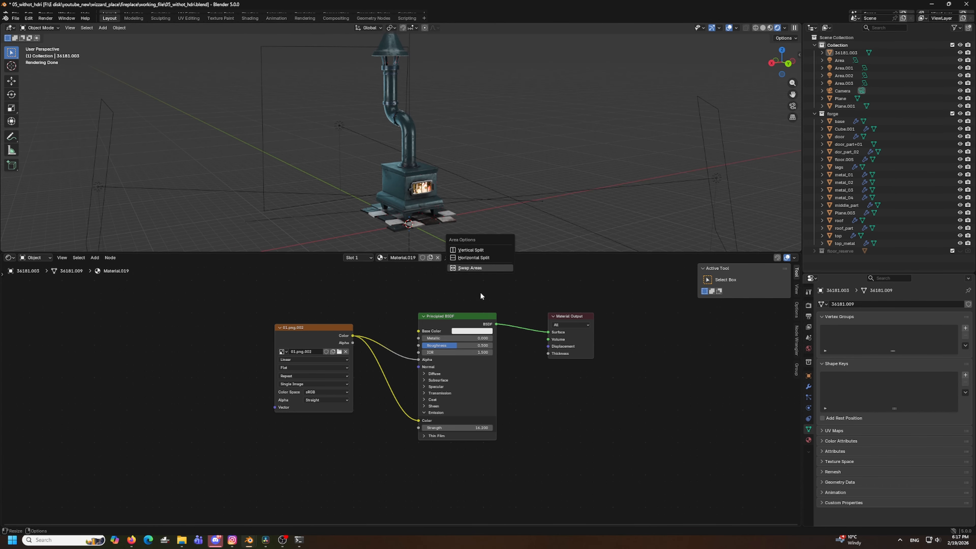
pyautogui.rightClick(547, 253)
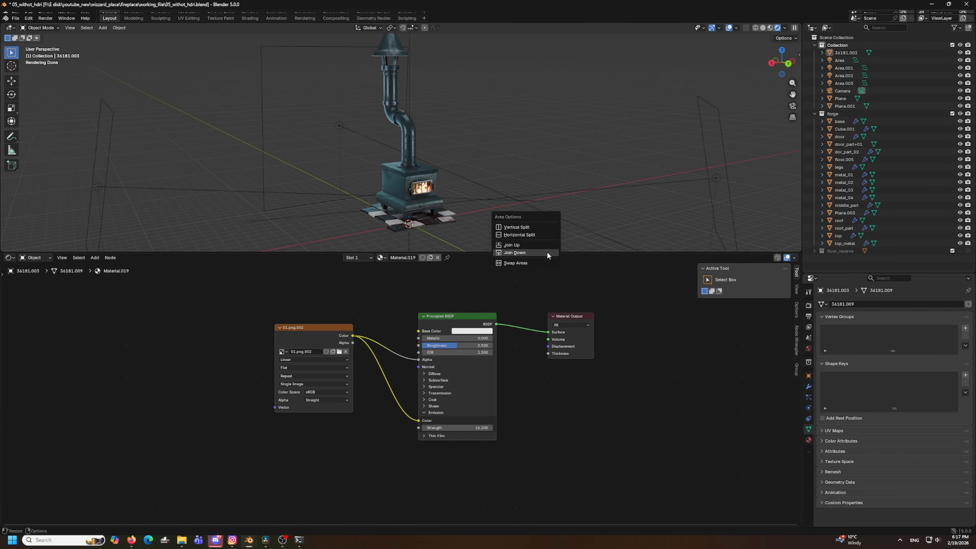
pyautogui.click(547, 254)
pyautogui.keyDown('shift'); pyautogui.moveTo(459, 442); pyautogui.dragTo(457, 309, button='middle'); pyautogui.keyUp('shift')
pyautogui.scroll(3, 457, 309)
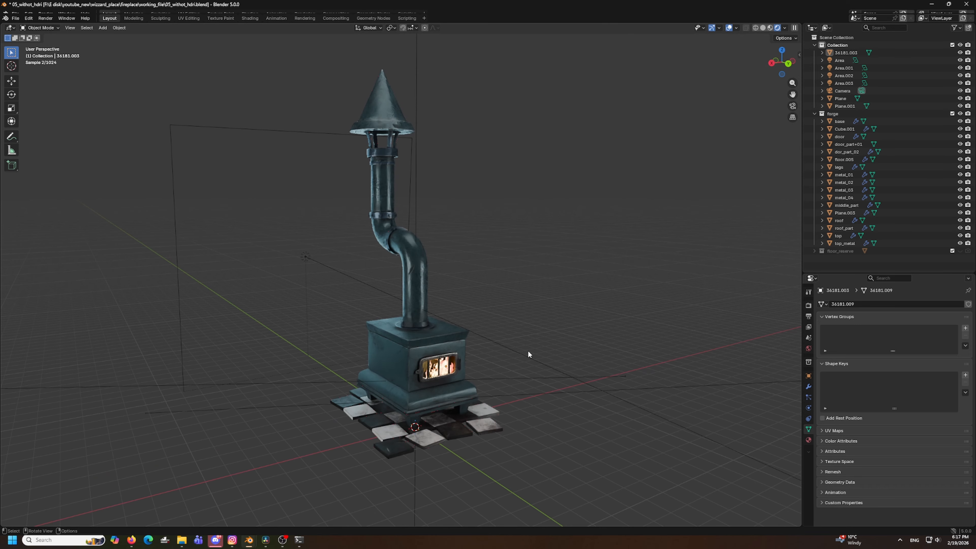
pyautogui.keyDown('shift'); pyautogui.moveTo(549, 369); pyautogui.dragTo(561, 307, button='middle'); pyautogui.keyUp('shift')
pyautogui.scroll(2, 558, 308)
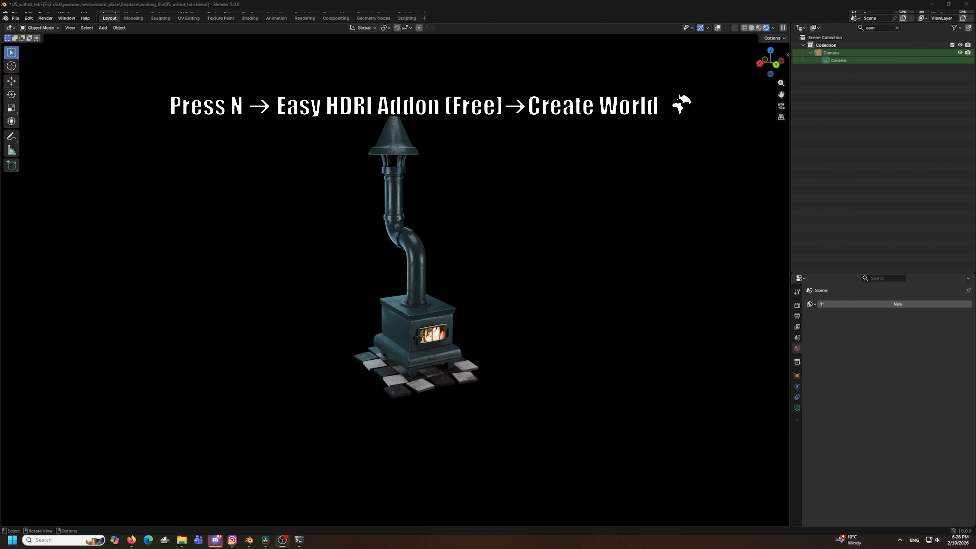
# Create Easy HDRI world nodes for the scene using the solitude_night_4k - Copy image.
pyautogui.scroll(1, 525, 274)
pyautogui.moveTo(525, 275); pyautogui.dragTo(527, 275, button='middle')
pyautogui.press('n')
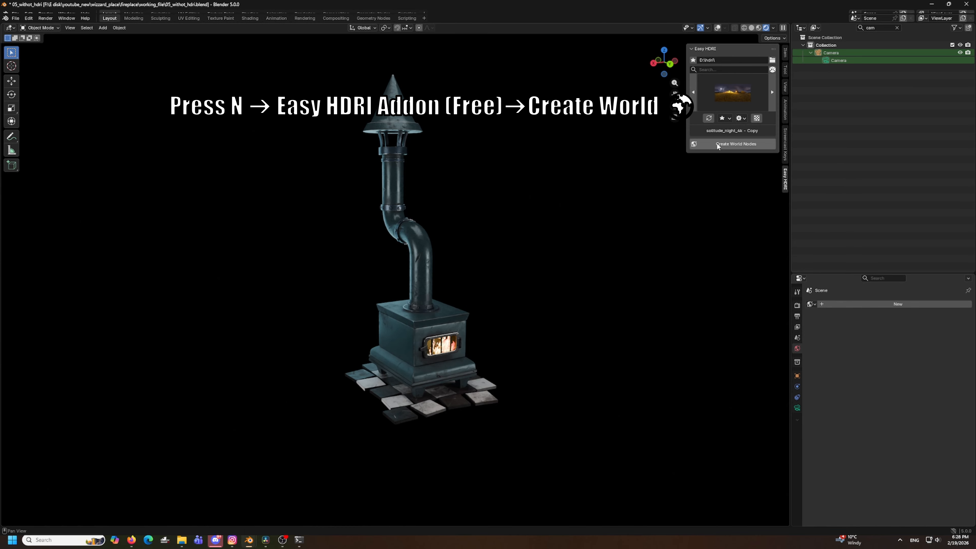
pyautogui.click(730, 146)
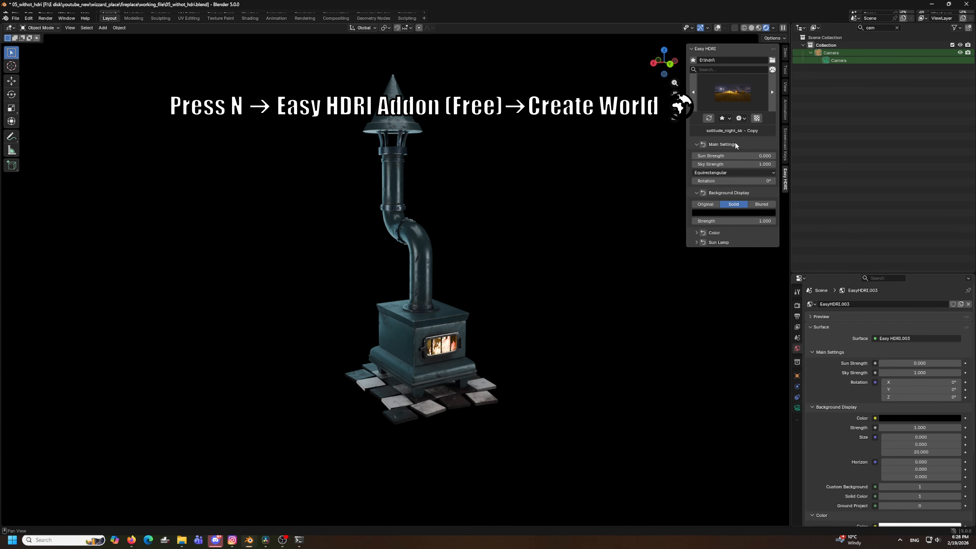
# Preview the original HDRI background, return it to the solid black display, and set the world rotation to 41.5°.
pyautogui.click(708, 205)
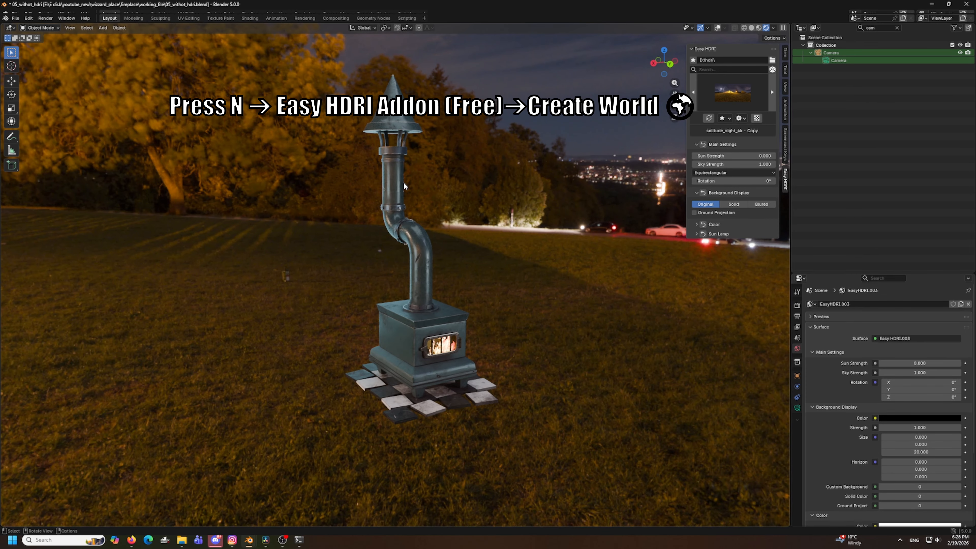
pyautogui.click(734, 204)
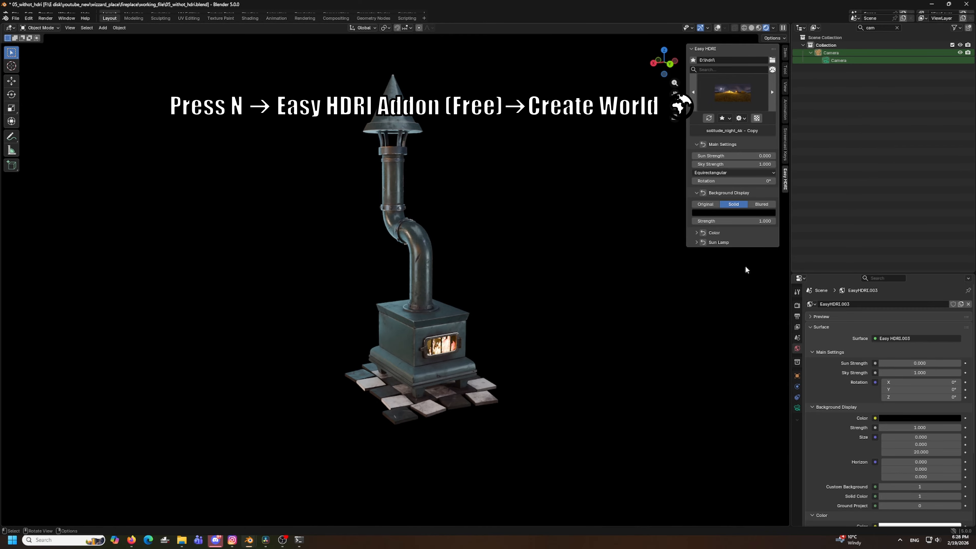
pyautogui.moveTo(731, 181)
pyautogui.mouseDown()
pyautogui.moveTo(750, 180)
pyautogui.moveTo(709, 180)
pyautogui.moveTo(718, 181)
pyautogui.mouseUp()
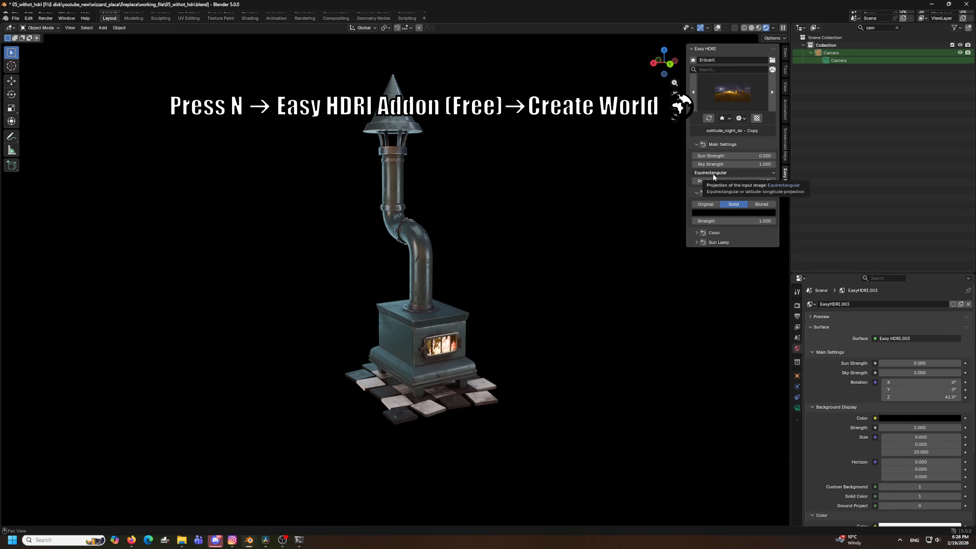
# Compare the stove's lighting under several Easy HDRI images and choose flamingo_pan_4k.
pyautogui.click(694, 94)
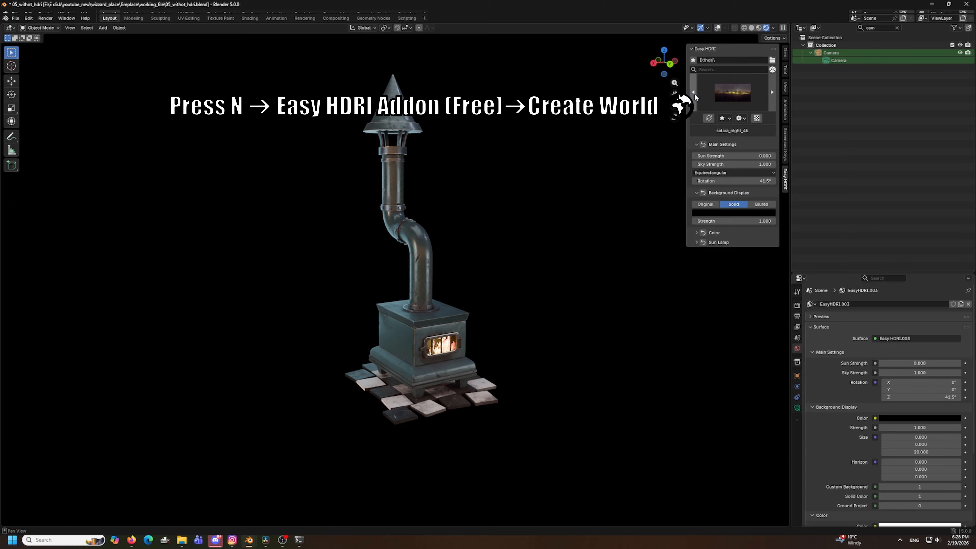
pyautogui.click(694, 94)
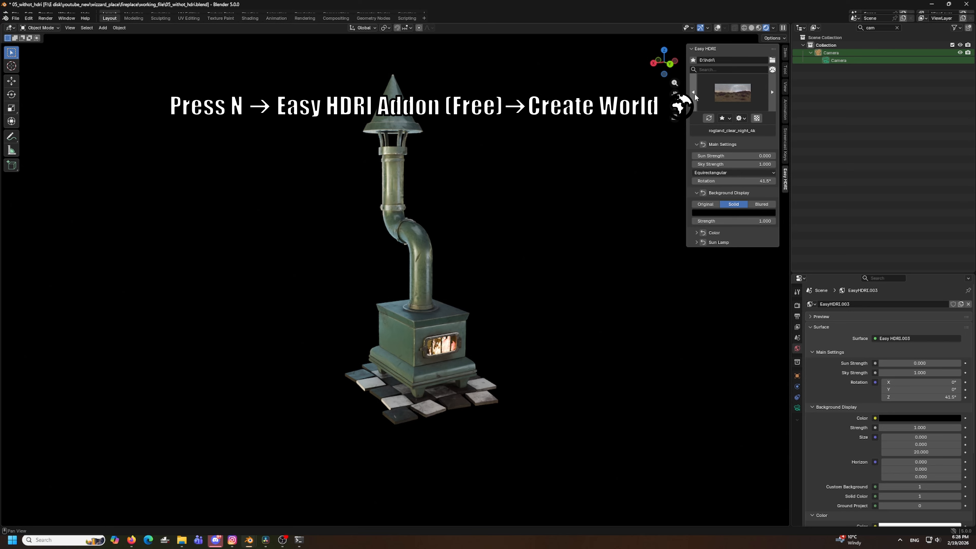
pyautogui.click(694, 94)
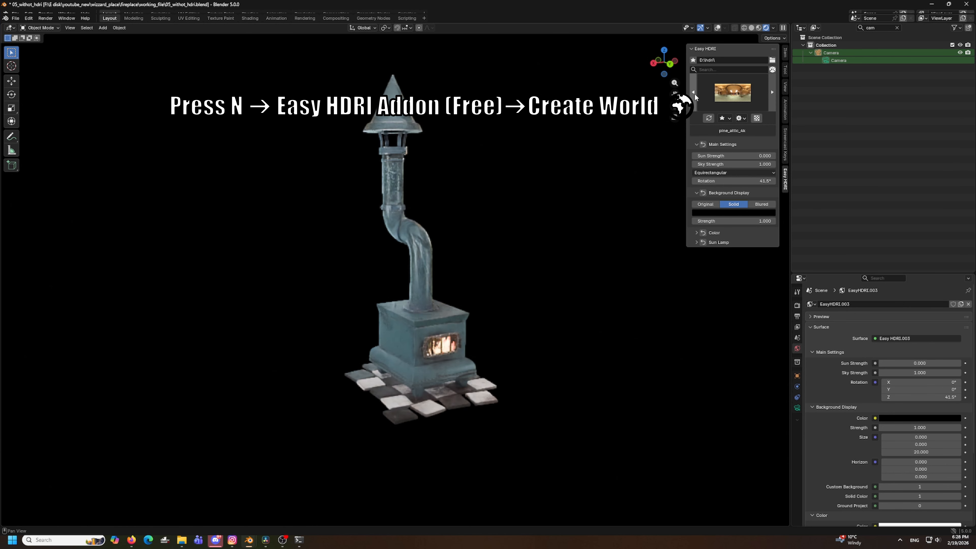
pyautogui.click(695, 94)
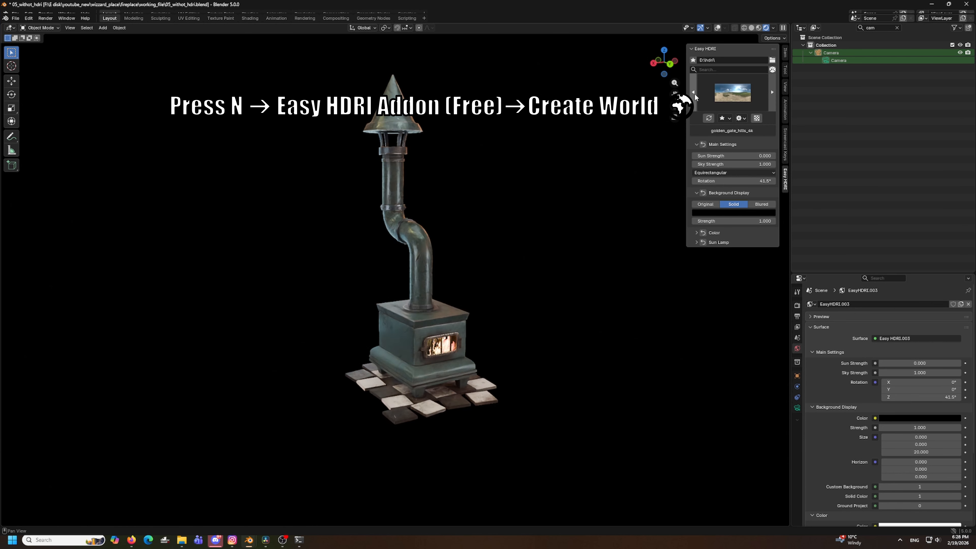
pyautogui.click(694, 94)
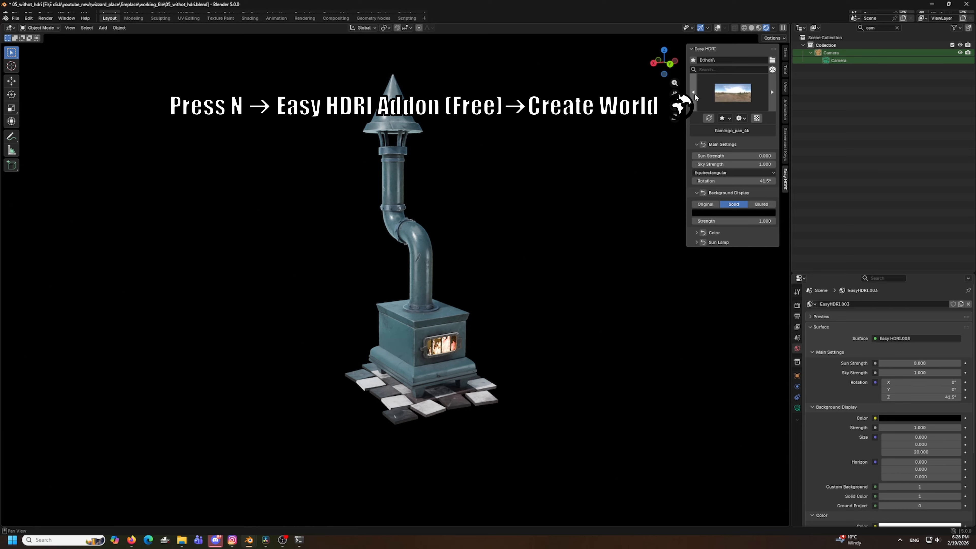
pyautogui.click(695, 93)
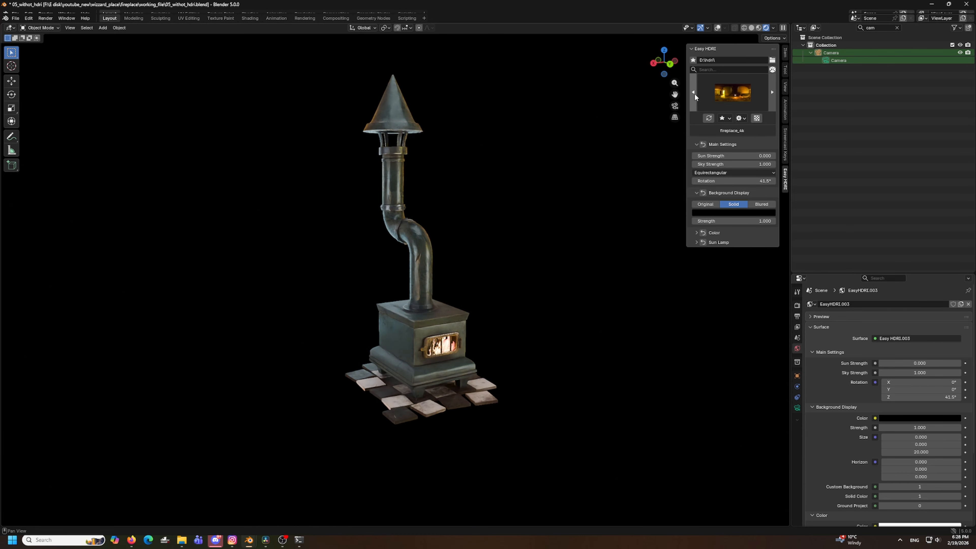
pyautogui.click(772, 94)
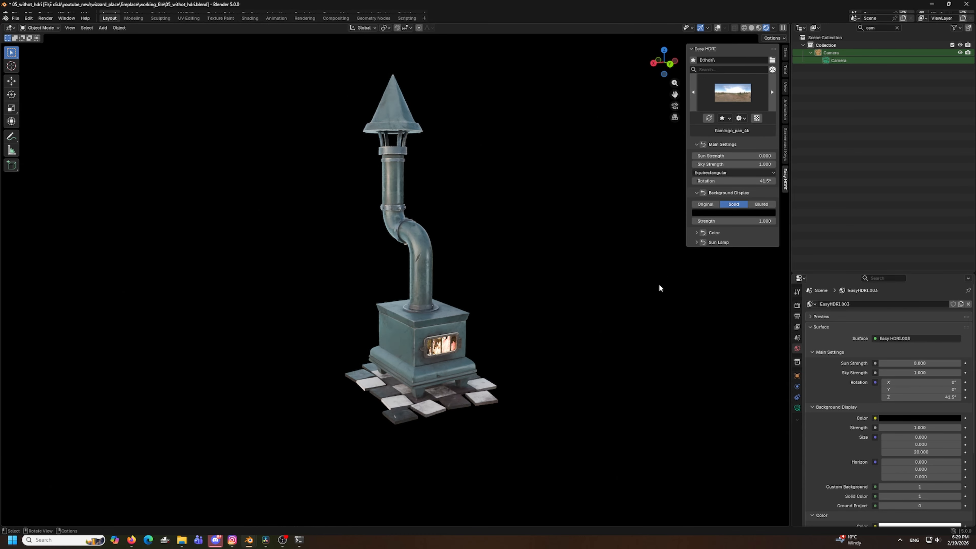
pyautogui.press('n')
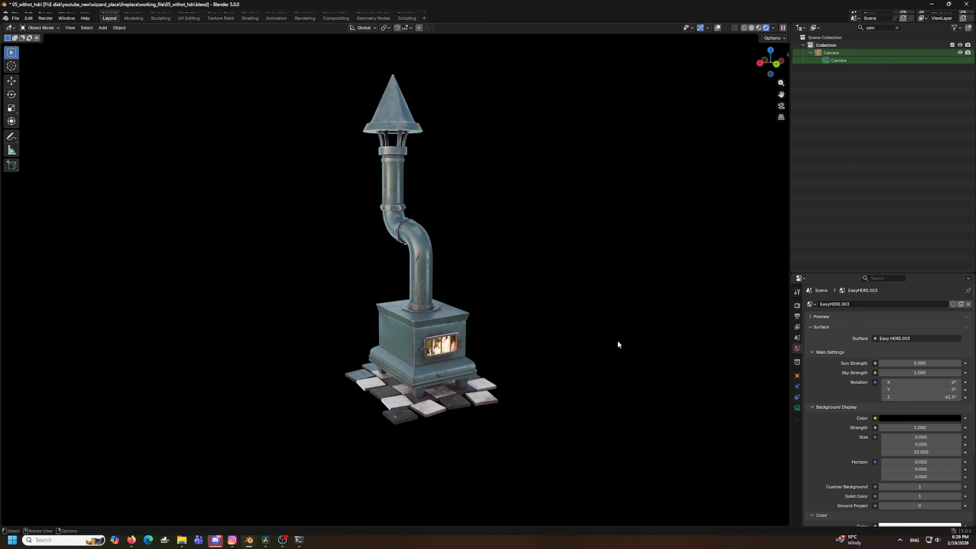
# Widen the 3D viewport over the outliner and properties areas to present the lit stove.
pyautogui.moveTo(618, 341)
pyautogui.mouseDown(button='middle')
pyautogui.moveTo(627, 341)
pyautogui.moveTo(598, 342)
pyautogui.moveTo(618, 343)
pyautogui.mouseUp(button='middle')
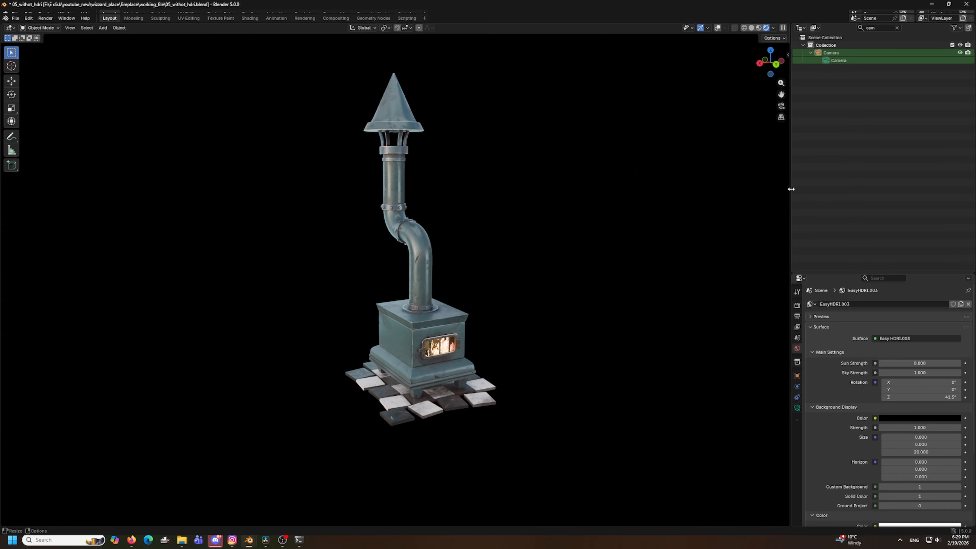
pyautogui.moveTo(791, 189); pyautogui.dragTo(963, 189)
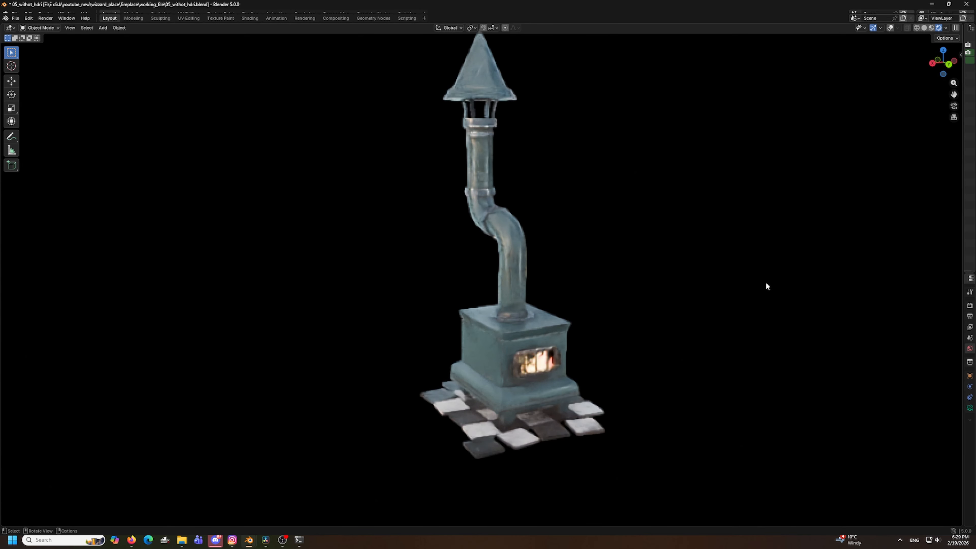
pyautogui.scroll(-1, 679, 303)
pyautogui.keyDown('shift'); pyautogui.moveTo(671, 301); pyautogui.dragTo(634, 307, button='middle'); pyautogui.keyUp('shift')
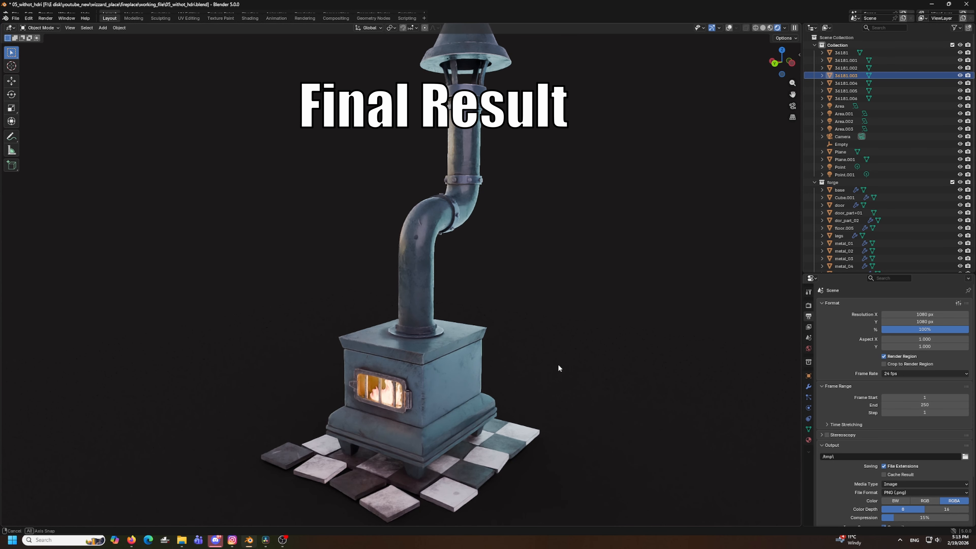
# Deselect flame plane 36181.003 in the finished stove scene.
pyautogui.keyDown('shift'); pyautogui.moveTo(554, 354); pyautogui.dragTo(556, 370, button='middle'); pyautogui.keyUp('shift')
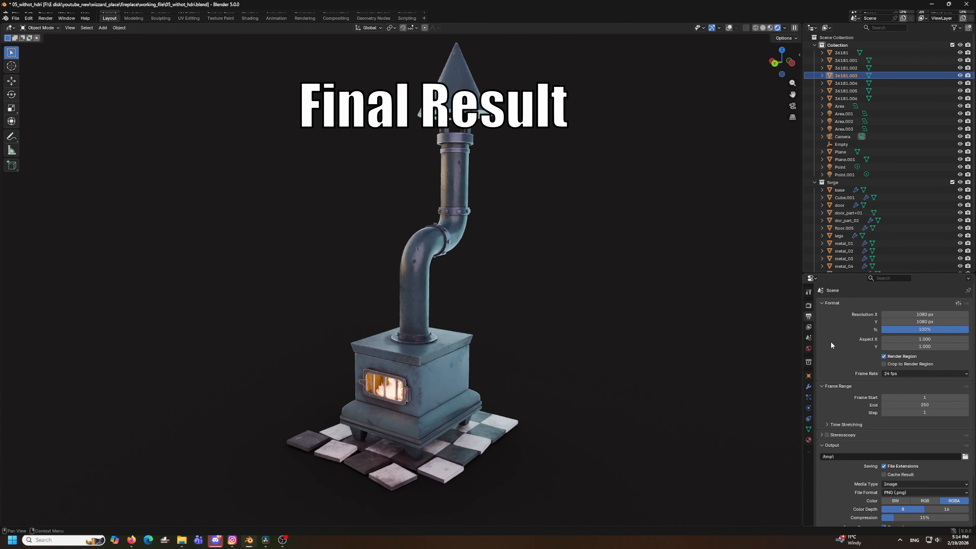
pyautogui.click(697, 316)
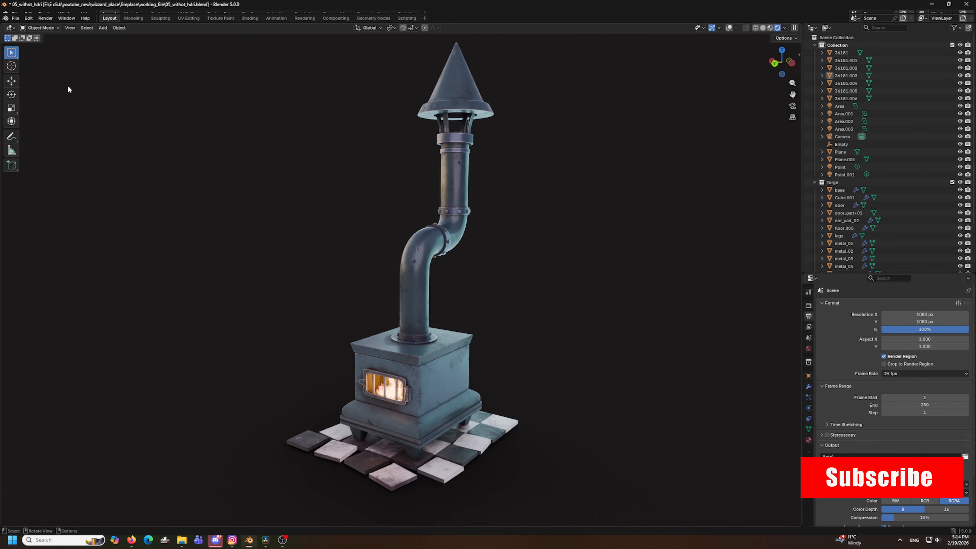
pyautogui.click(50, 19)
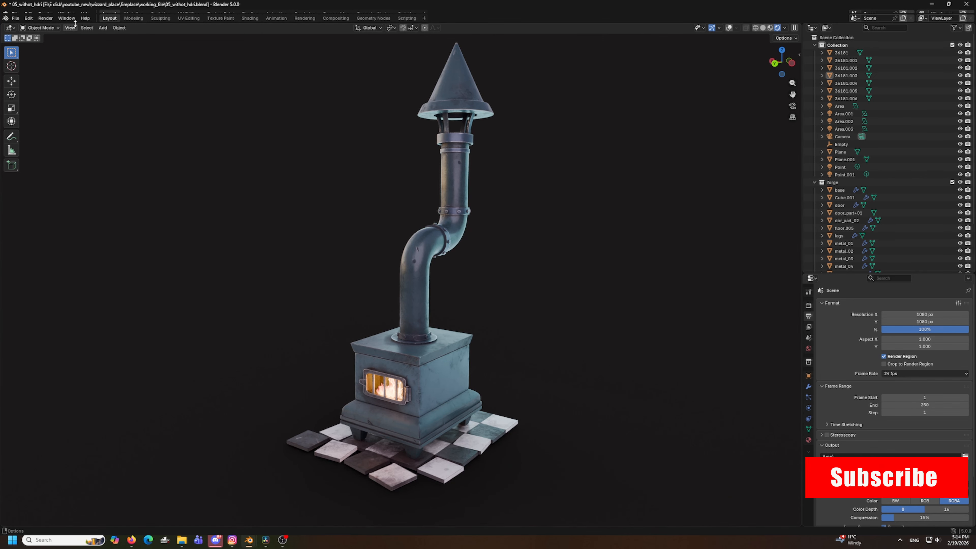